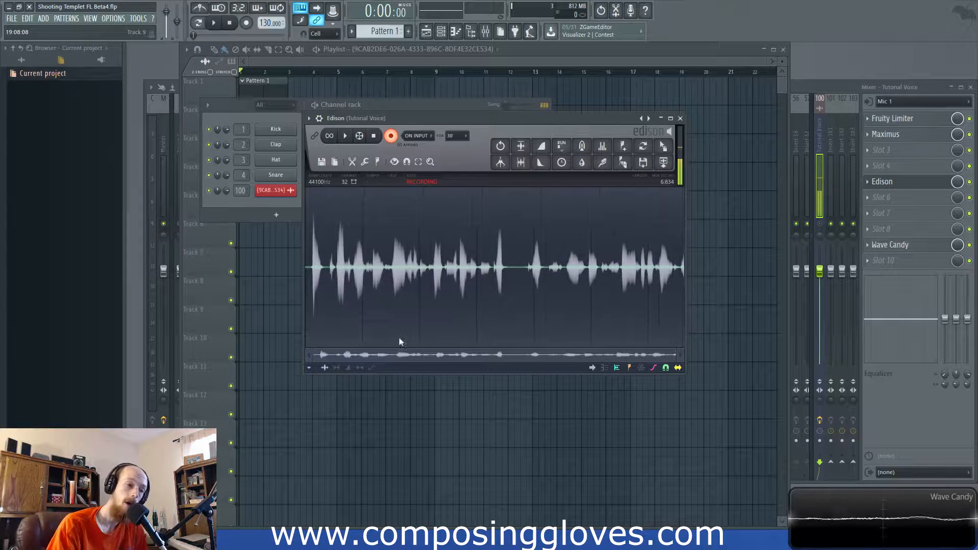
# Reposition the Harmor window slightly higher and try out the Pluck time setting.
pyautogui.moveTo(224, 539)
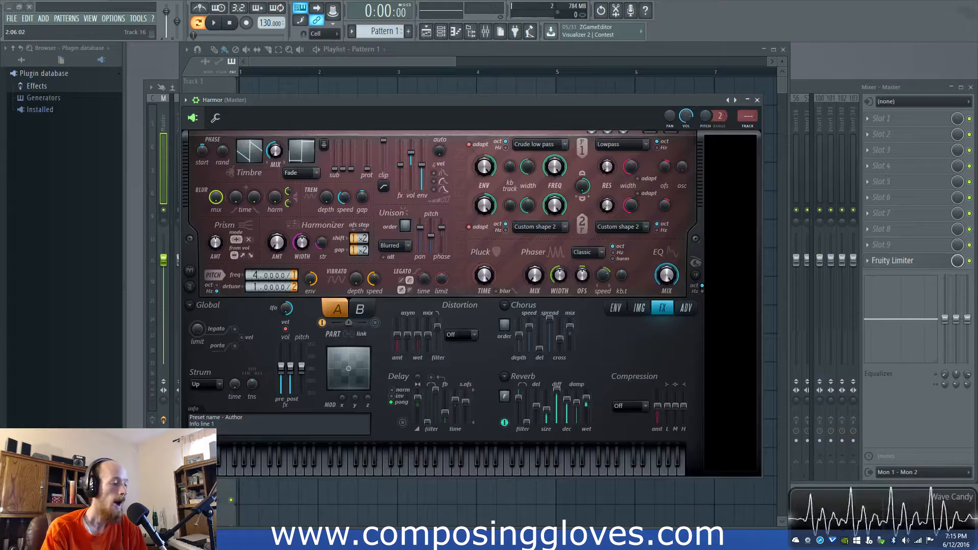
pyautogui.moveTo(455, 100); pyautogui.dragTo(470, 89)
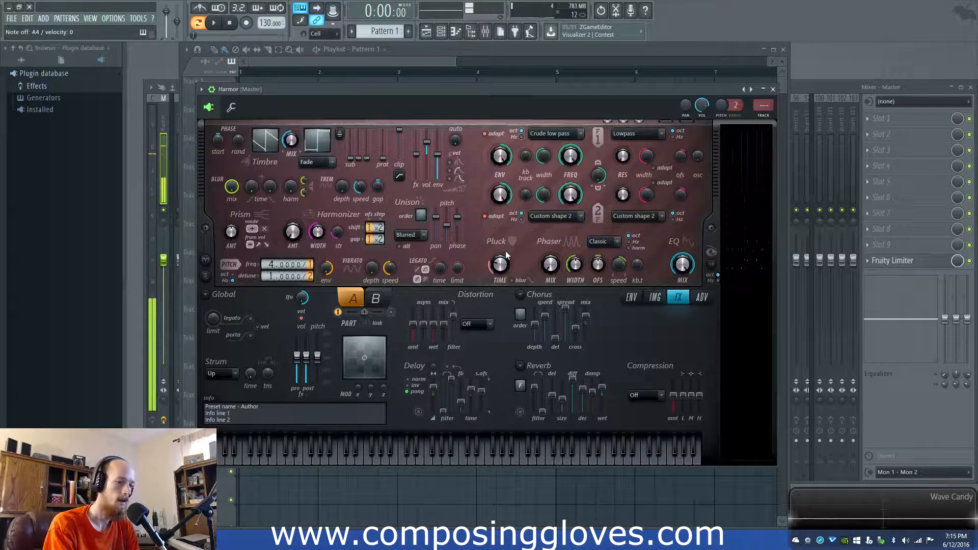
pyautogui.moveTo(500, 263); pyautogui.dragTo(500, 252)
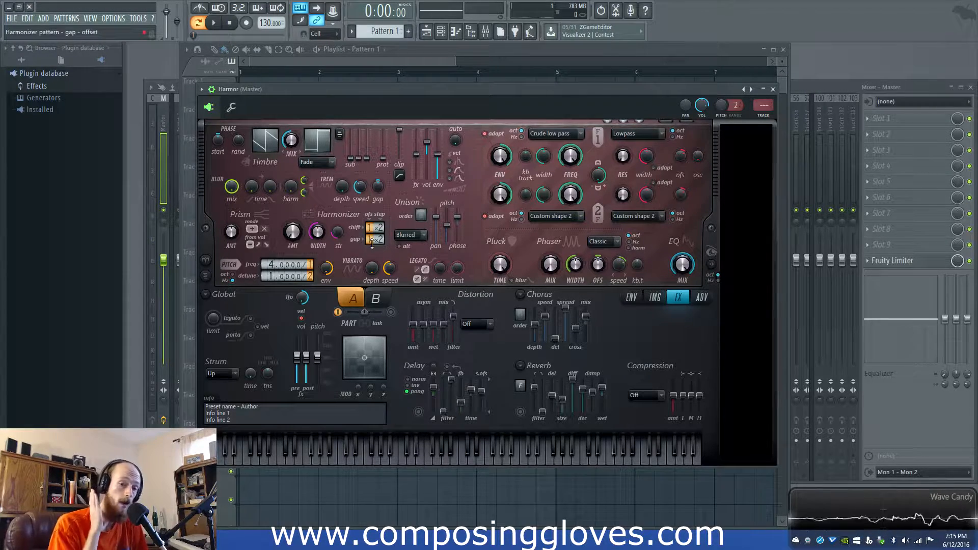
# Reshape Part A's volume envelope with a rounded curve that holds high and drops late, stretched across the envelope view.
pyautogui.click(653, 298)
pyautogui.click(631, 298)
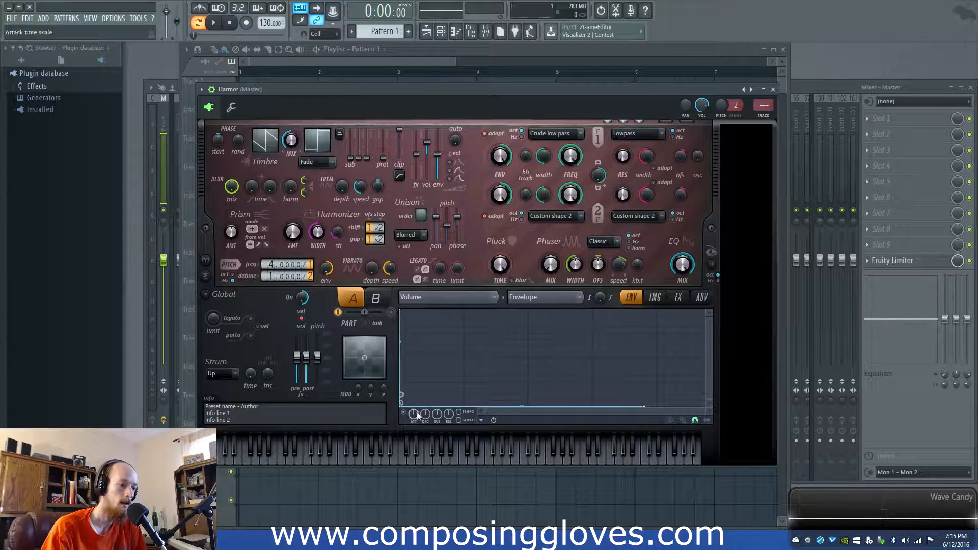
pyautogui.moveTo(703, 413); pyautogui.dragTo(464, 421)
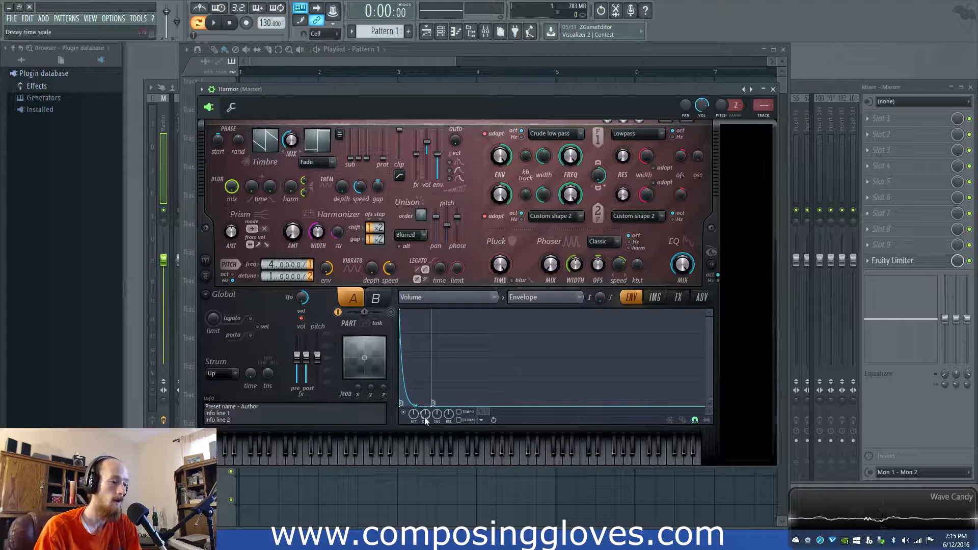
pyautogui.moveTo(415, 400); pyautogui.dragTo(415, 309)
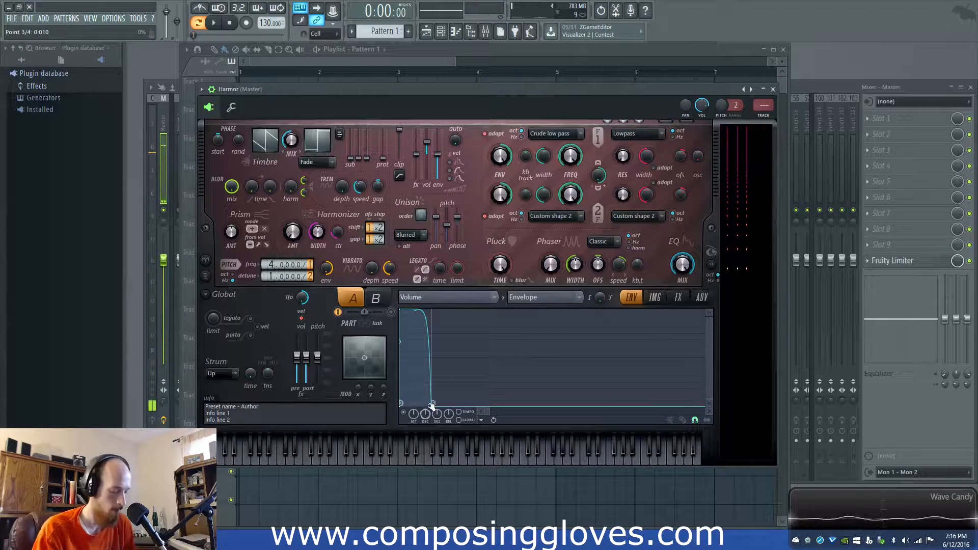
pyautogui.moveTo(433, 406); pyautogui.dragTo(683, 423)
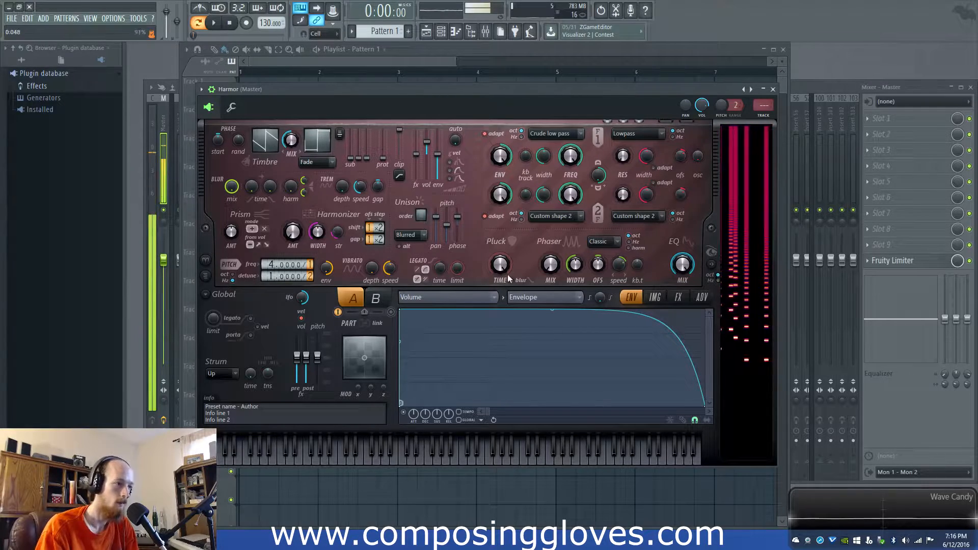
# Raise the reverb decay in the effects section and adjust the Unison order, pan, pitch and phase.
pyautogui.click(678, 298)
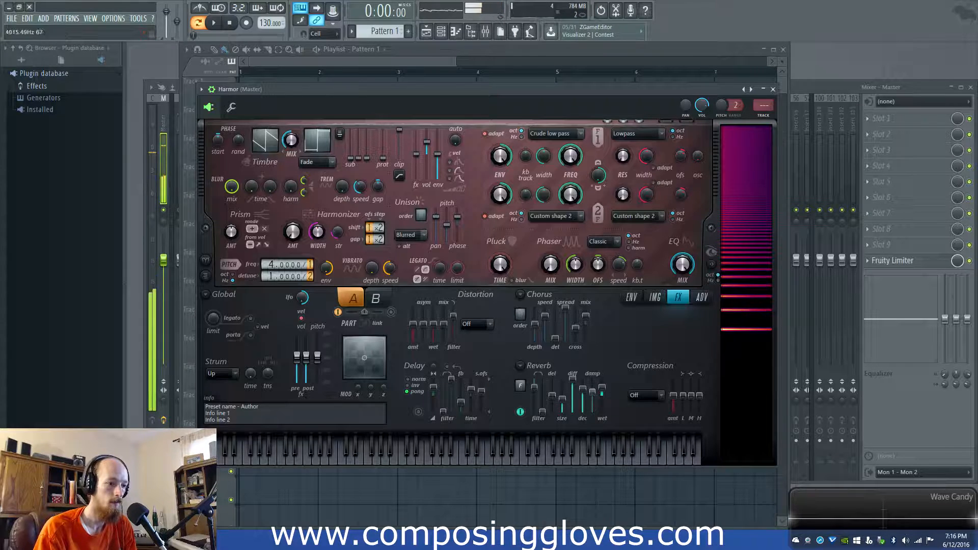
pyautogui.moveTo(582, 408); pyautogui.dragTo(592, 388)
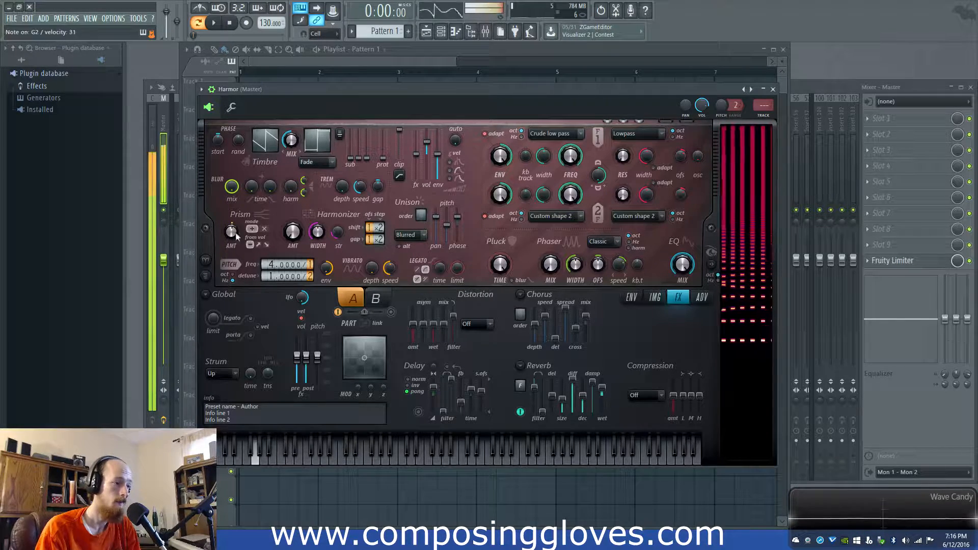
pyautogui.moveTo(420, 215)
pyautogui.mouseDown()
pyautogui.moveTo(420, 202)
pyautogui.moveTo(445, 236)
pyautogui.moveTo(436, 224)
pyautogui.mouseUp()
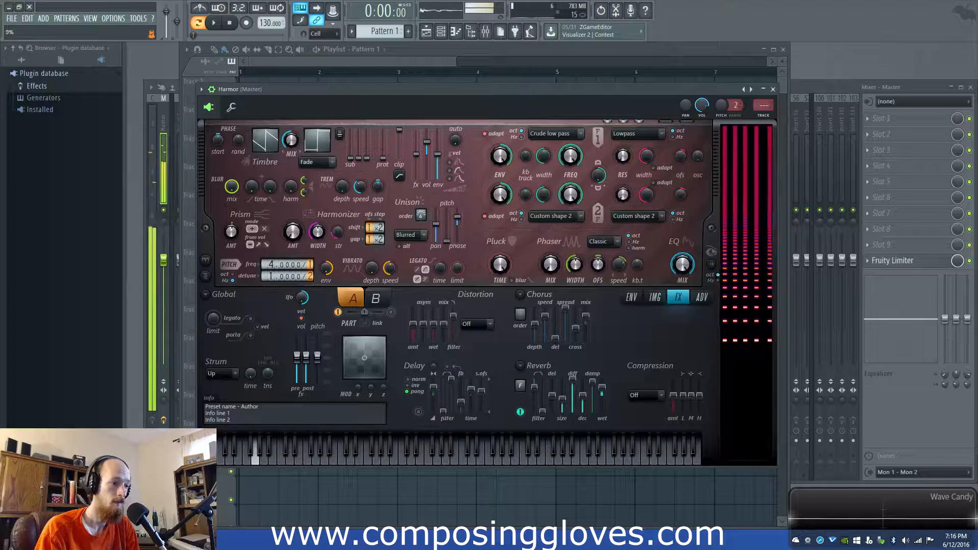
# Return to the envelope section and load Harmor's Default preset.
pyautogui.click(631, 298)
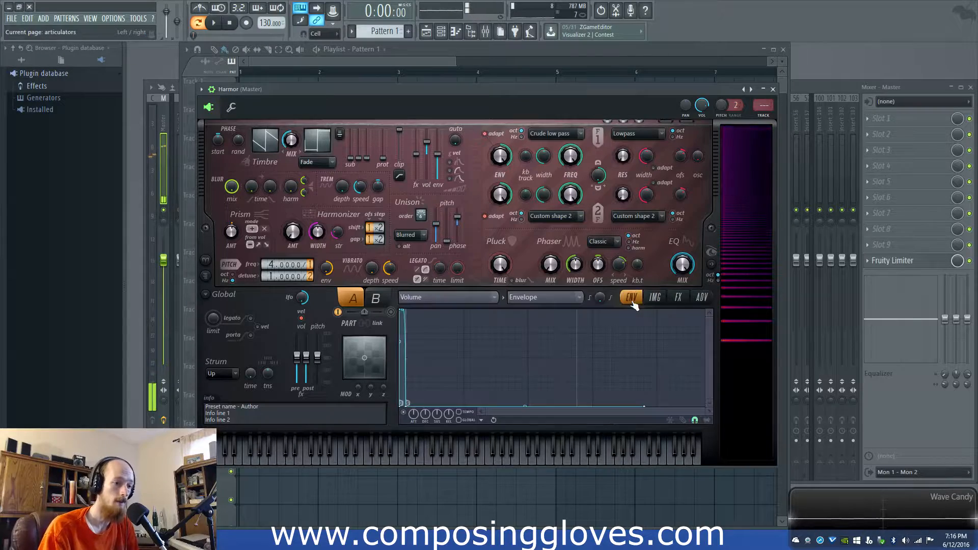
pyautogui.click(745, 90)
pyautogui.click(768, 221)
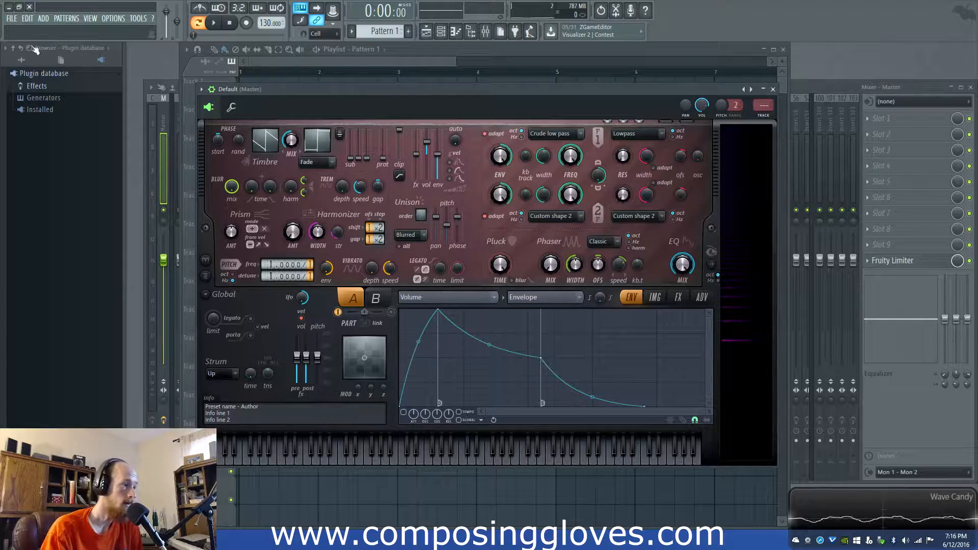
# Browse the project files to Composing Gloves > Cello > Fin and audition the sample Gloves Cello Fin 24.
pyautogui.click(16, 61)
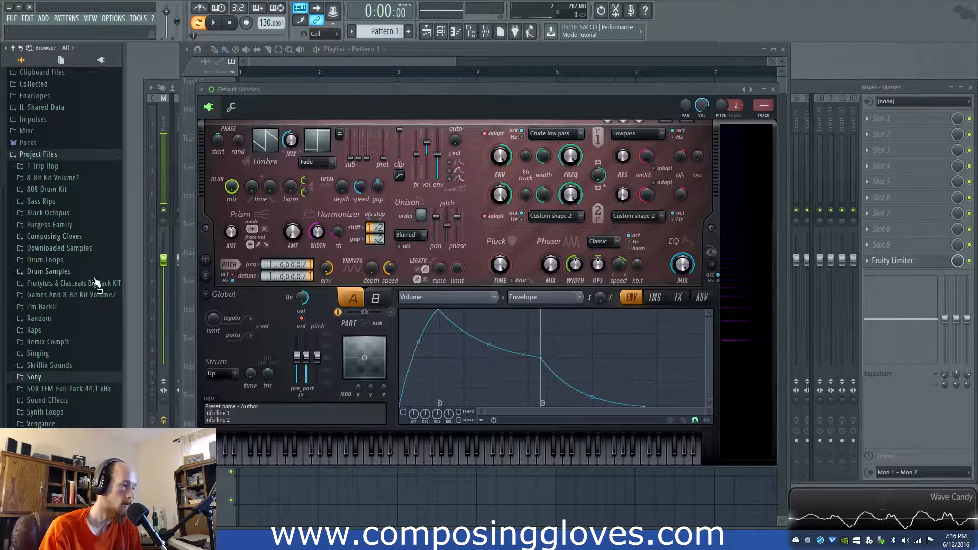
pyautogui.click(54, 236)
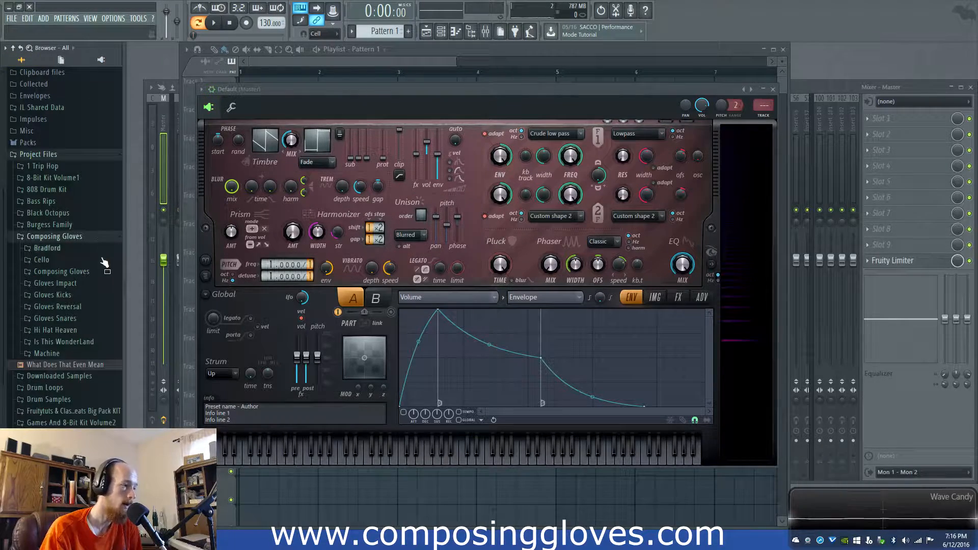
pyautogui.click(42, 259)
pyautogui.click(97, 284)
pyautogui.click(66, 198)
# Load the sample Gloves Cello Fin 33 into Harmor's image section.
pyautogui.click(678, 298)
pyautogui.click(656, 298)
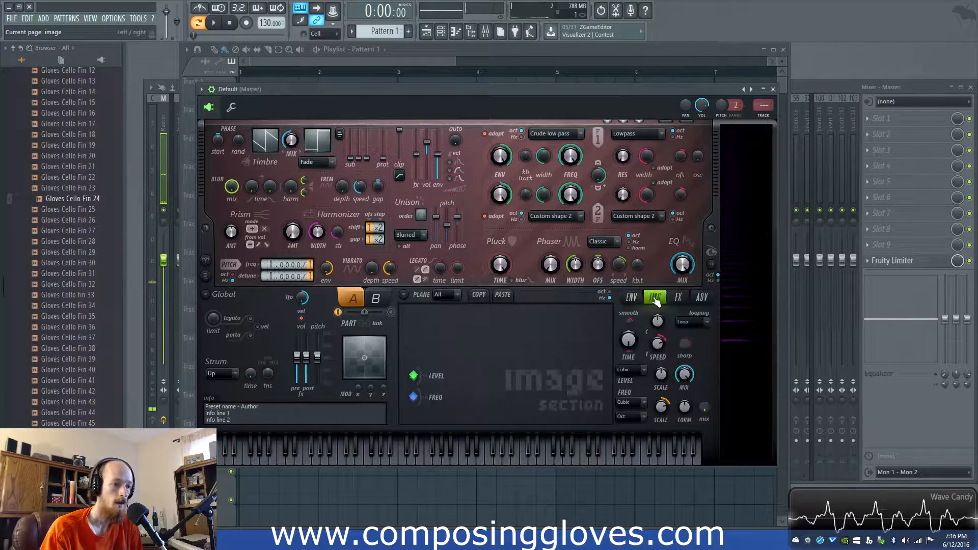
pyautogui.click(90, 296)
pyautogui.moveTo(163, 324); pyautogui.dragTo(484, 412)
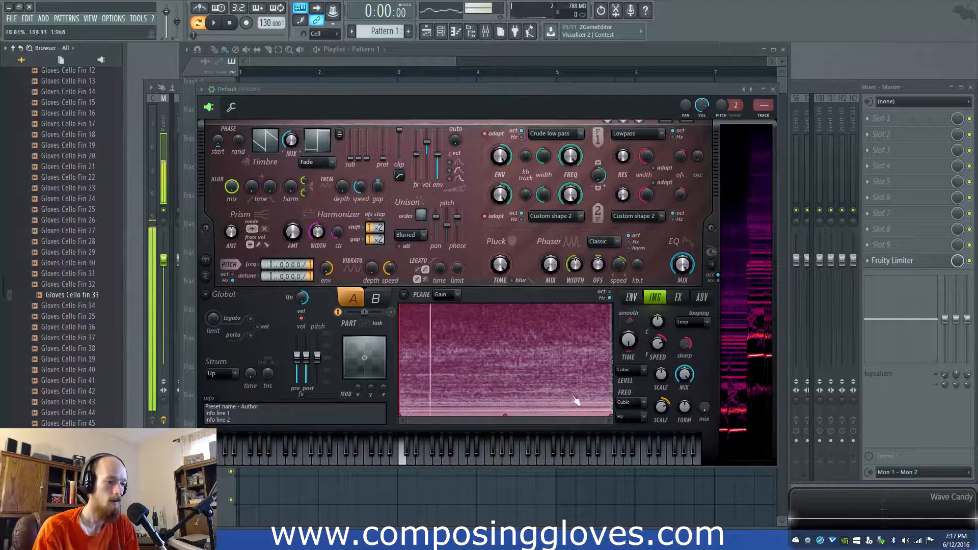
# Define a narrow loop region about a third of the way through the cello image.
pyautogui.moveTo(556, 370); pyautogui.dragTo(543, 371)
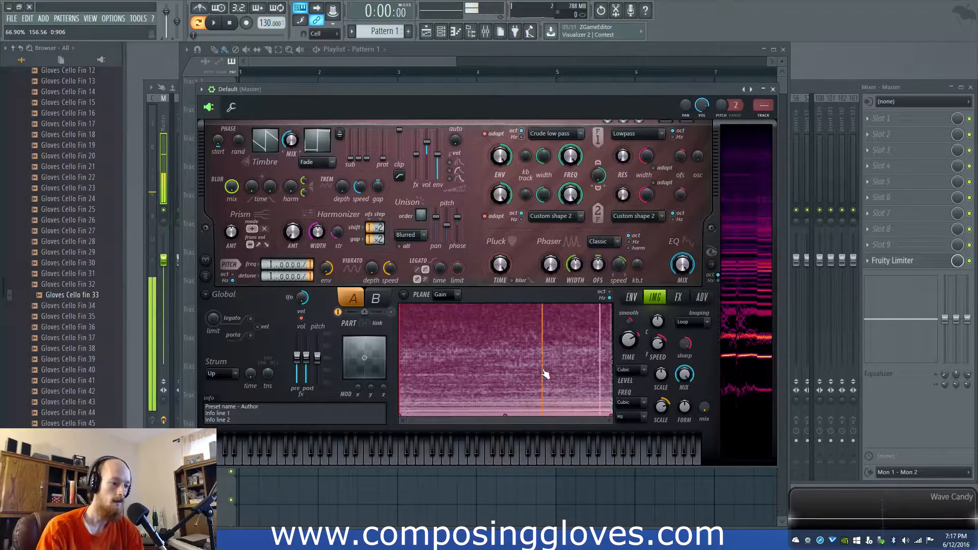
pyautogui.click(574, 367)
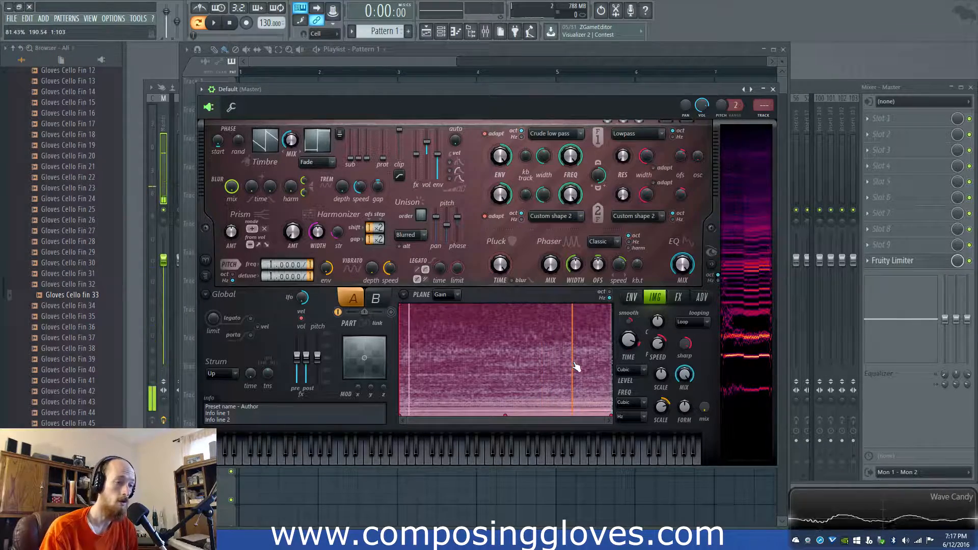
pyautogui.moveTo(580, 364); pyautogui.dragTo(565, 361)
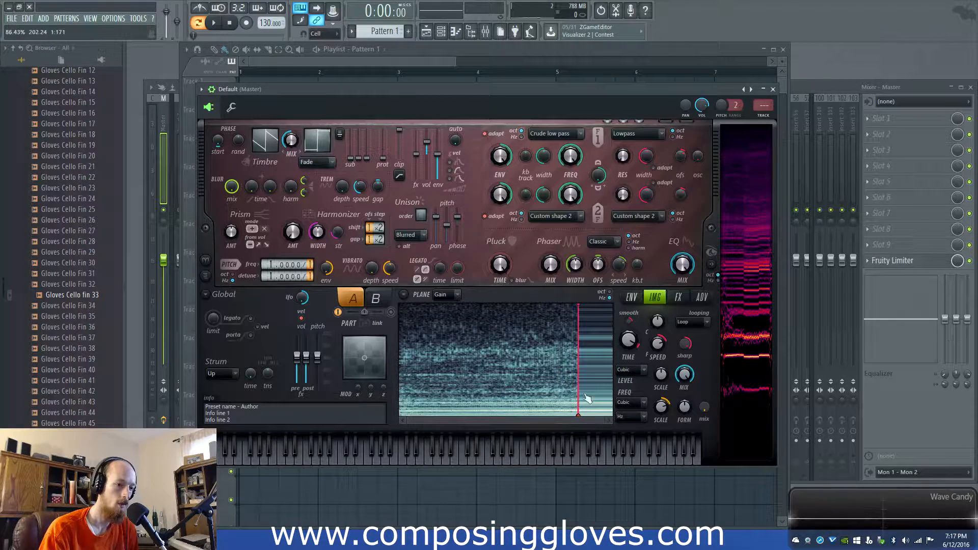
pyautogui.moveTo(459, 367); pyautogui.dragTo(476, 388)
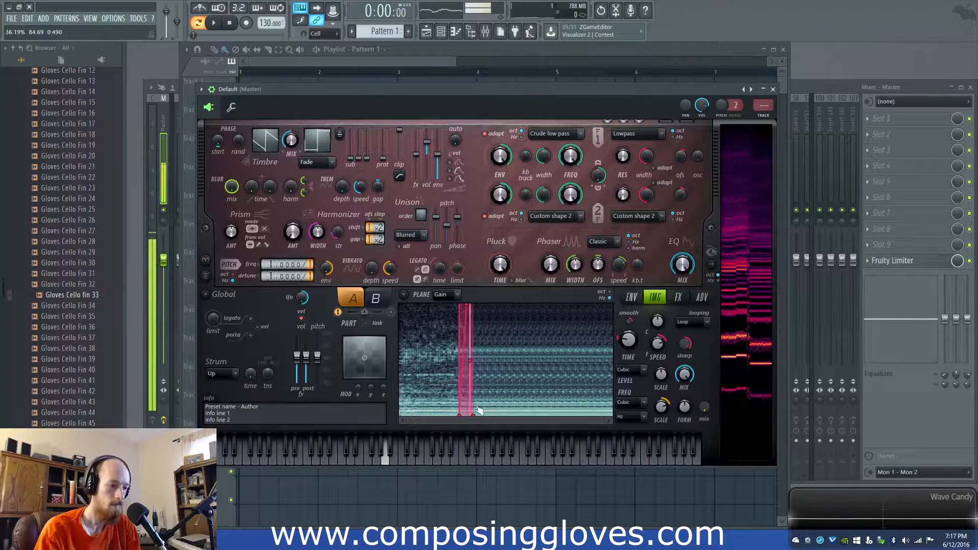
pyautogui.moveTo(476, 418); pyautogui.dragTo(469, 420)
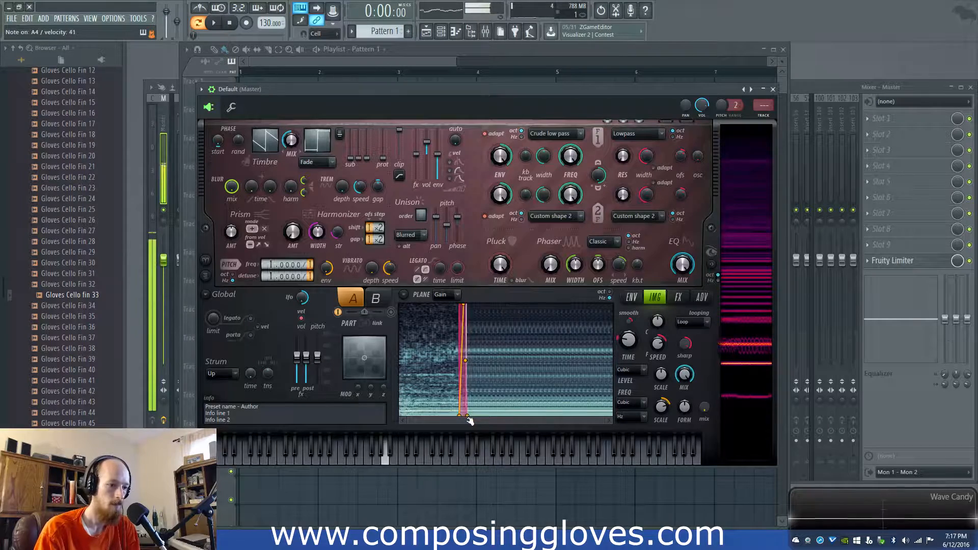
# Switch the image looping to One-shot and narrow the loop region to a thin sliver.
pyautogui.click(692, 322)
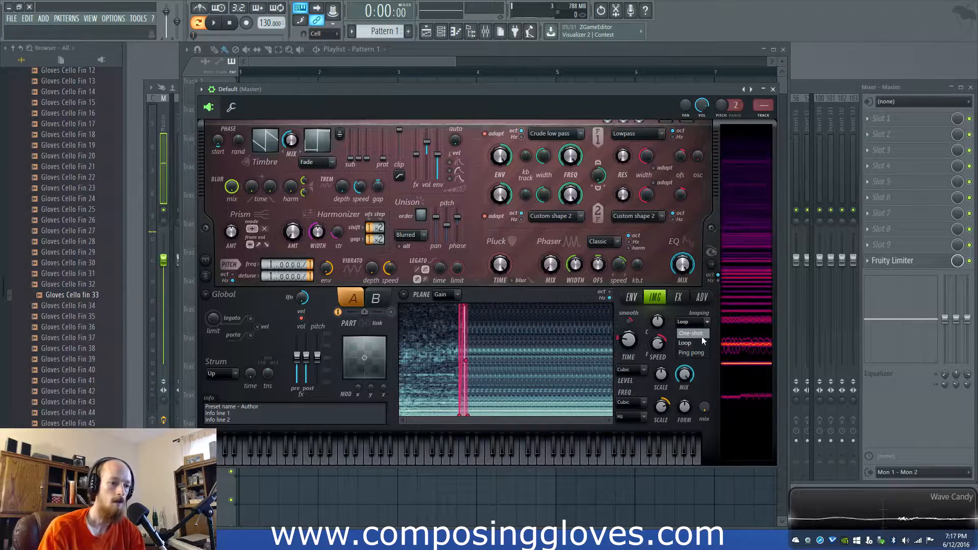
pyautogui.click(700, 334)
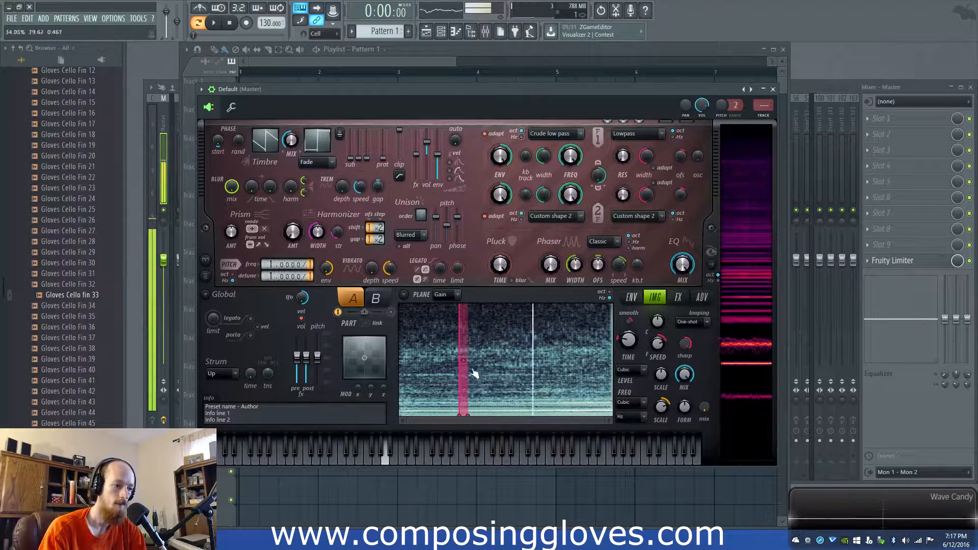
pyautogui.moveTo(468, 416); pyautogui.dragTo(462, 415)
# Set the image looping to Ping pong and adjust the image playback speed.
pyautogui.click(691, 322)
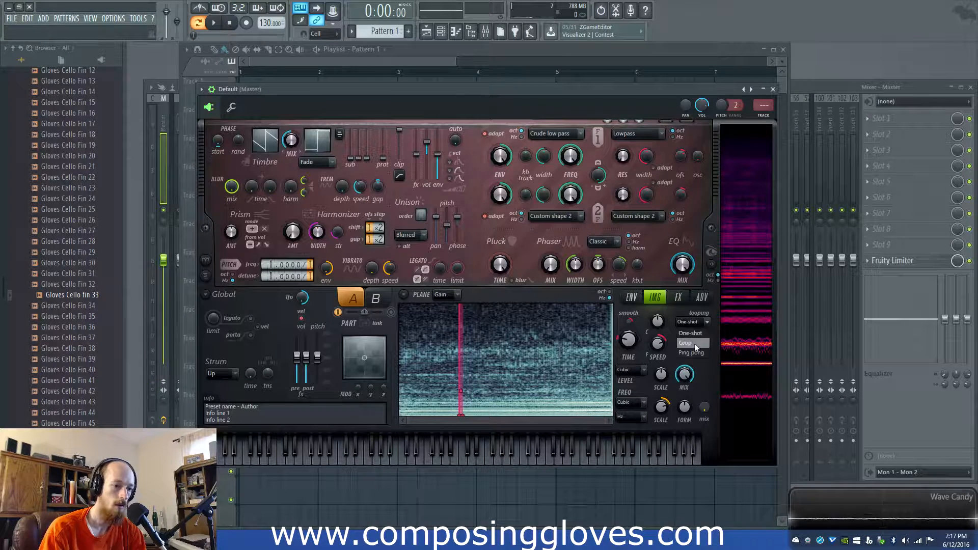
pyautogui.click(702, 352)
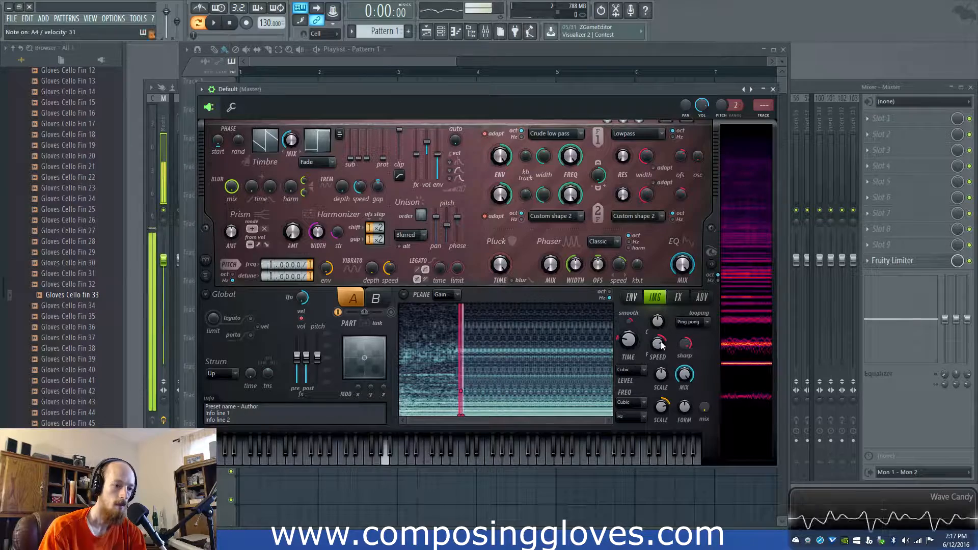
pyautogui.moveTo(661, 342); pyautogui.dragTo(660, 359)
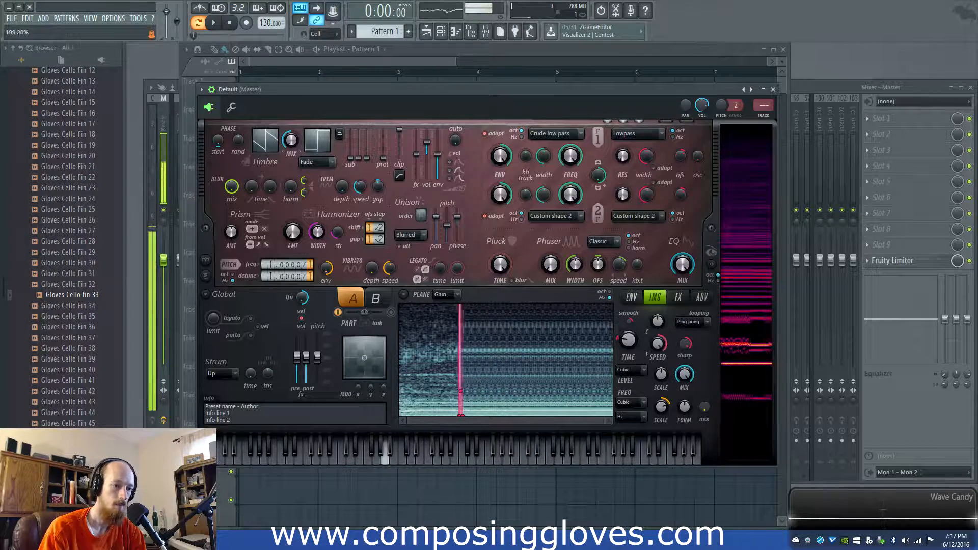
# Shape Part A's volume envelope into a pluck with no attack and a very short decay to silence.
pyautogui.click(637, 299)
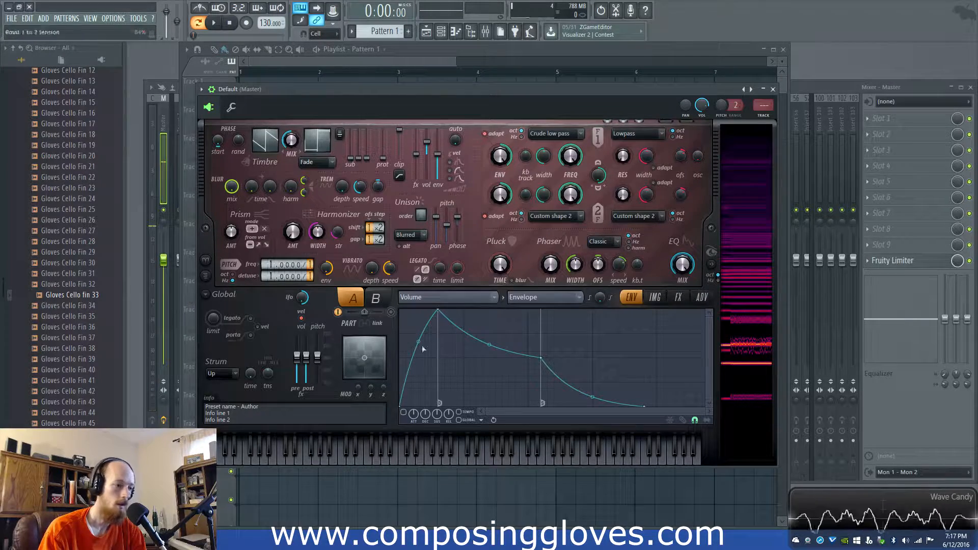
pyautogui.moveTo(438, 310); pyautogui.dragTo(334, 292)
pyautogui.moveTo(541, 358); pyautogui.dragTo(409, 405)
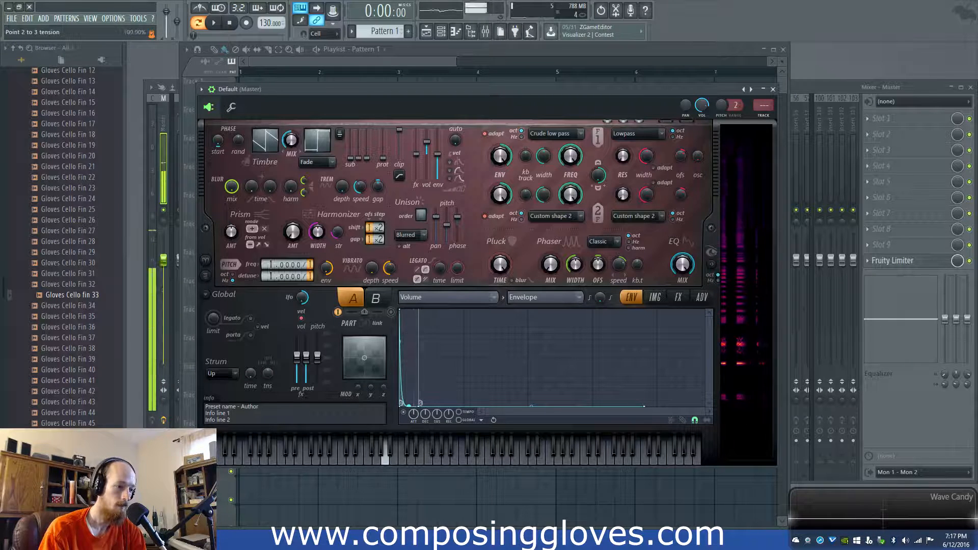
# Set the image looping back to One-shot and move the image time position close to the end of the sample.
pyautogui.click(657, 300)
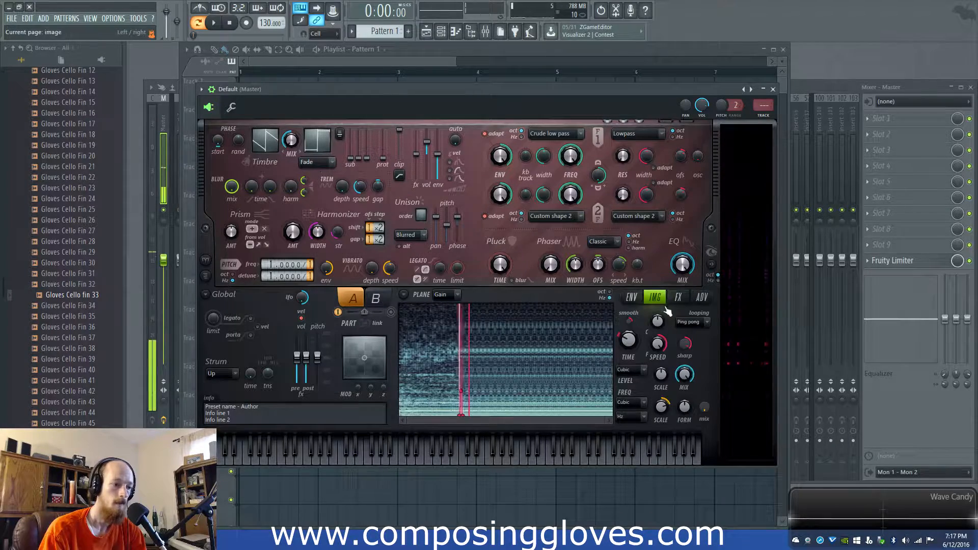
pyautogui.click(706, 321)
pyautogui.click(693, 333)
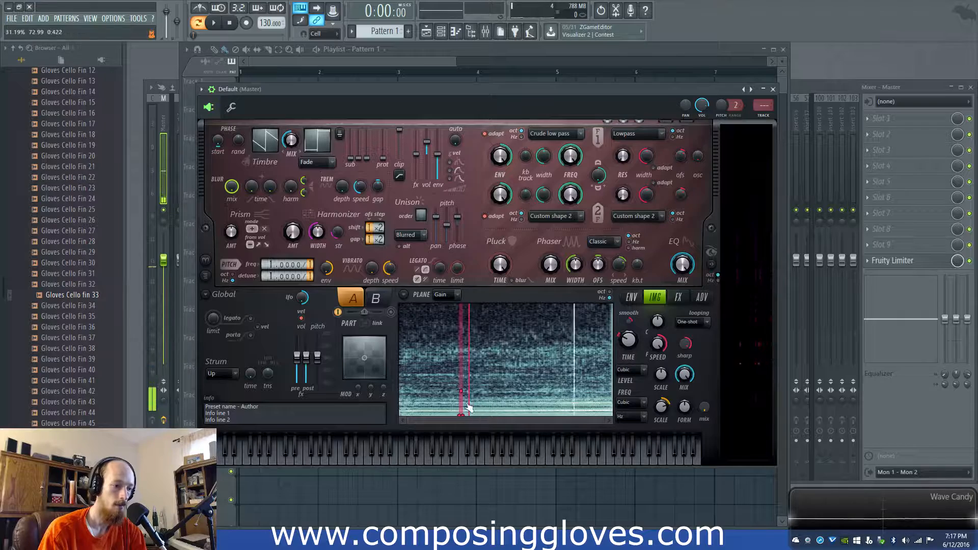
pyautogui.moveTo(629, 340); pyautogui.dragTo(628, 308)
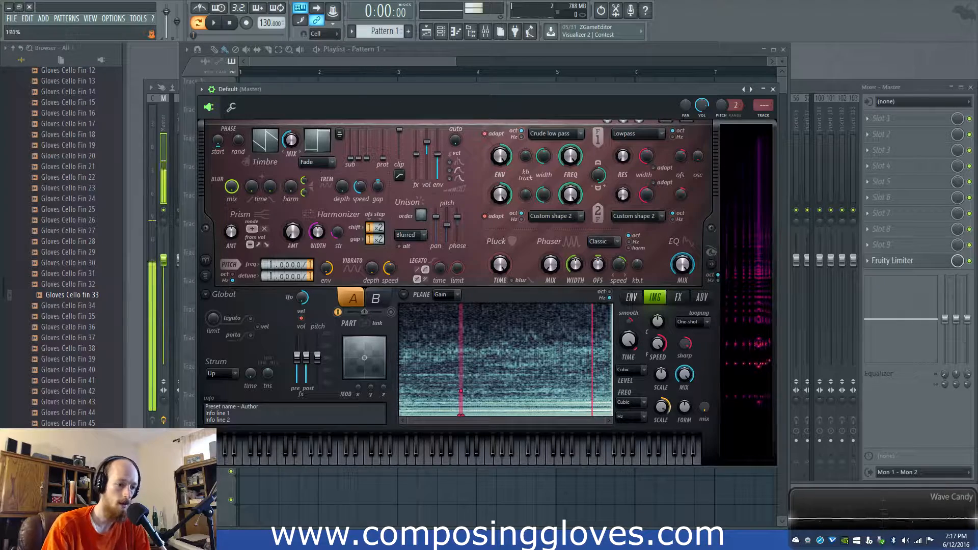
# Turn the image formant mix fully up with a shifted Form setting, and move the time position near the middle of the image.
pyautogui.moveTo(705, 407); pyautogui.dragTo(704, 364)
pyautogui.moveTo(685, 407); pyautogui.dragTo(667, 423)
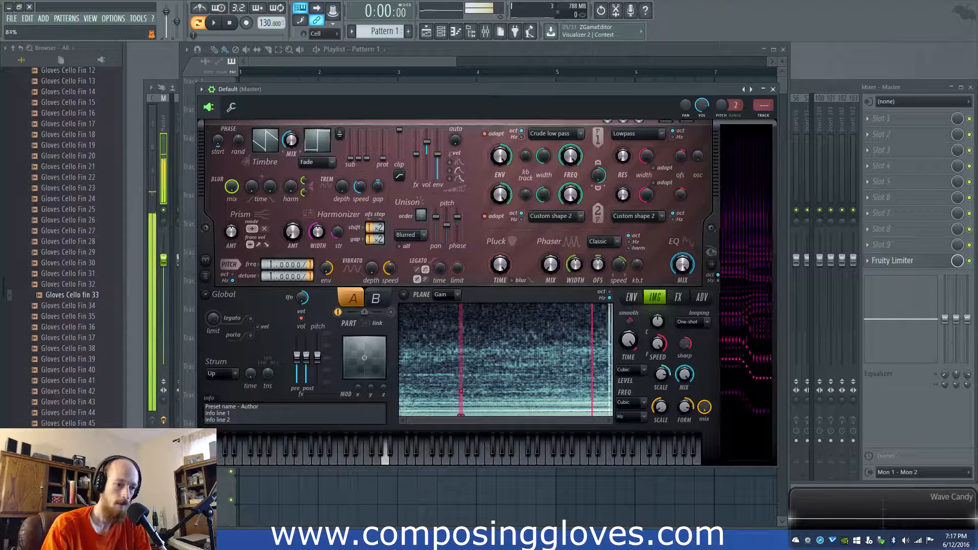
pyautogui.moveTo(628, 349)
pyautogui.mouseDown()
pyautogui.moveTo(628, 370)
pyautogui.moveTo(629, 315)
pyautogui.moveTo(657, 312)
pyautogui.mouseUp()
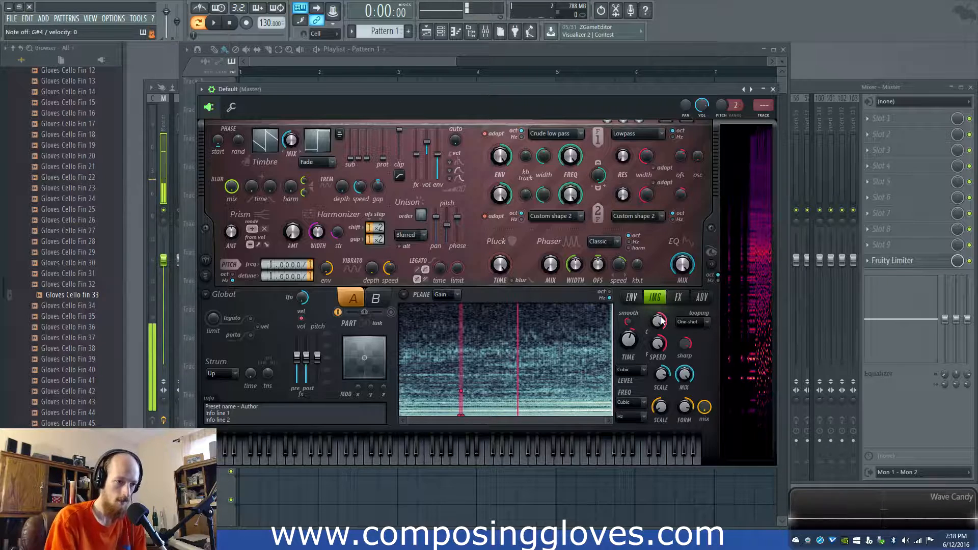
# Audition the sample Gloves Cello Fin 43 and collapse the Fin folder to show the other Cello folders.
pyautogui.click(68, 380)
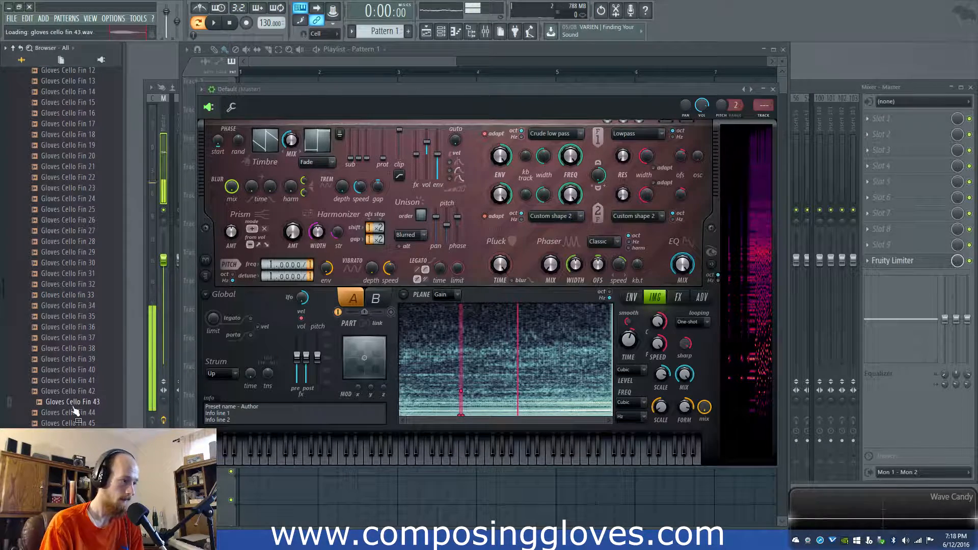
pyautogui.scroll(10, 71, 402)
pyautogui.click(67, 262)
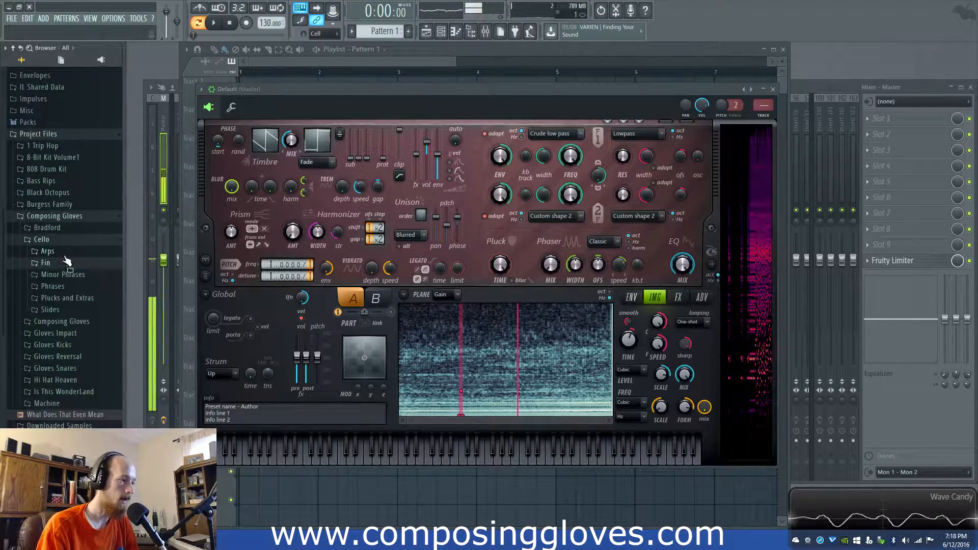
# Close the Composing Gloves sample folders and load the VEH2 FX 074 sample from Skrillix Sounds into Harmor's image section.
pyautogui.click(65, 241)
pyautogui.click(76, 216)
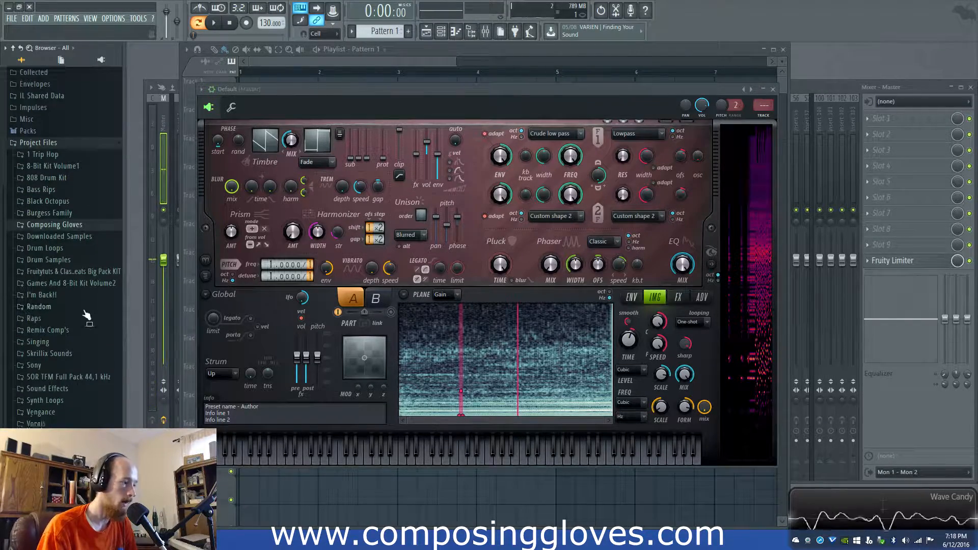
pyautogui.click(66, 360)
pyautogui.click(83, 414)
pyautogui.click(83, 435)
pyautogui.moveTo(83, 435); pyautogui.dragTo(527, 343)
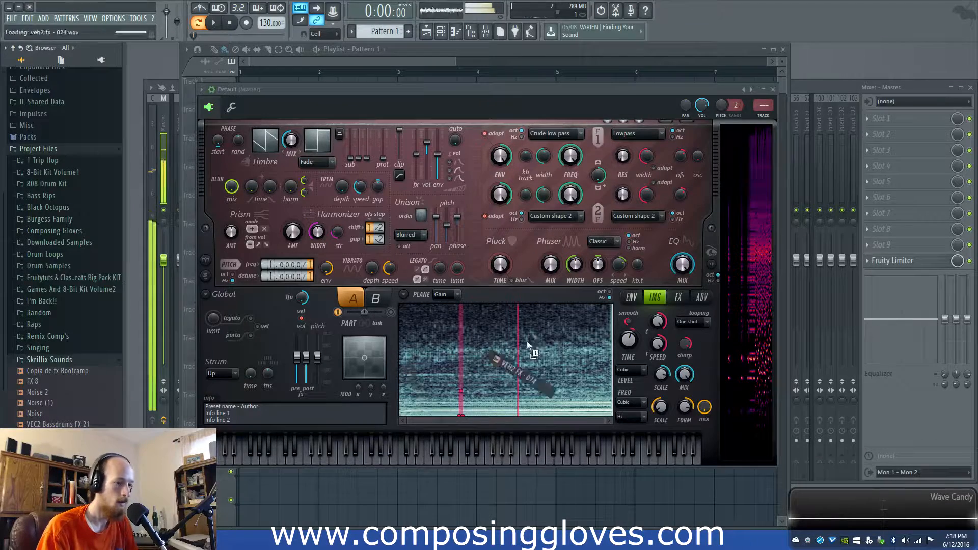
# Move the image time position to the start of the sample, adjust the coarse speed and set the time smoothing to 22 ms.
pyautogui.moveTo(628, 340); pyautogui.dragTo(628, 408)
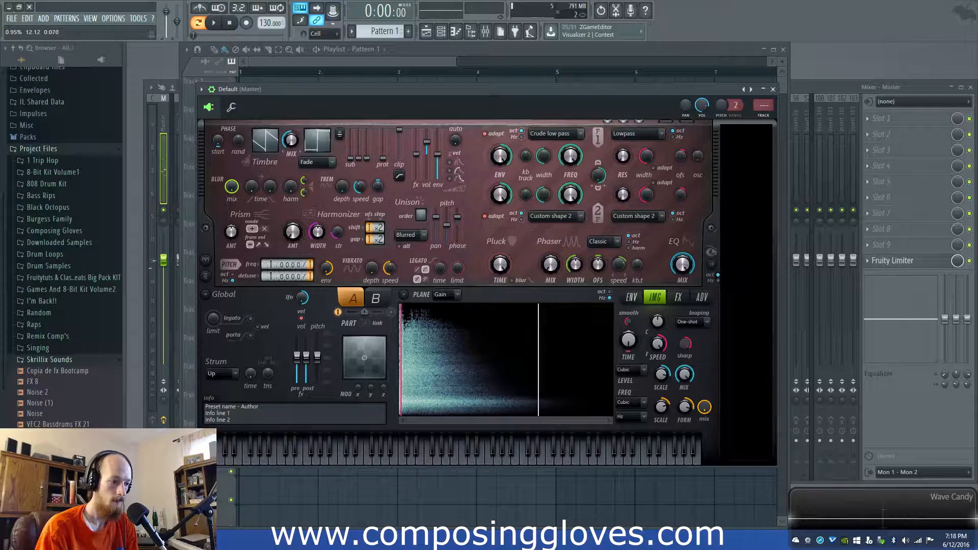
pyautogui.moveTo(628, 339); pyautogui.dragTo(628, 347)
pyautogui.moveTo(657, 321); pyautogui.dragTo(658, 285)
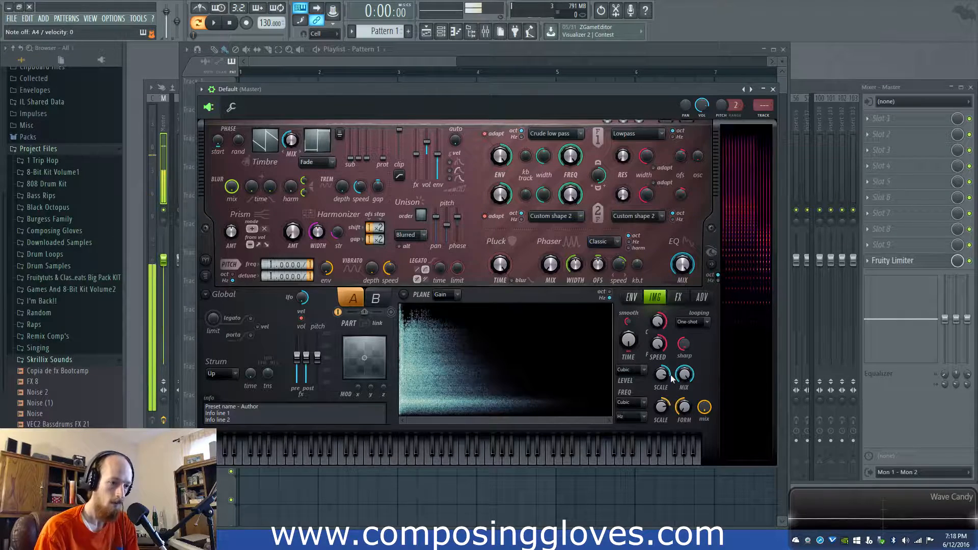
pyautogui.moveTo(628, 323); pyautogui.dragTo(628, 336)
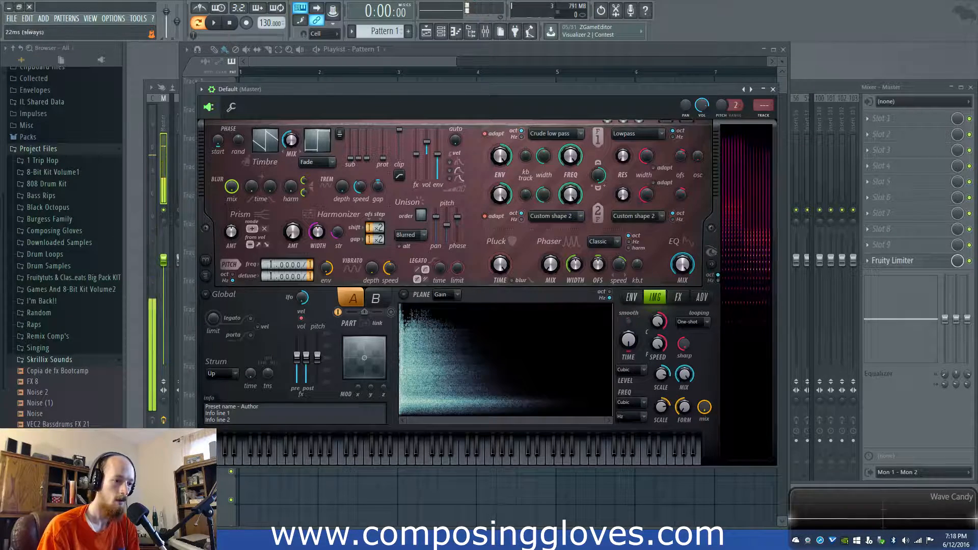
pyautogui.click(631, 297)
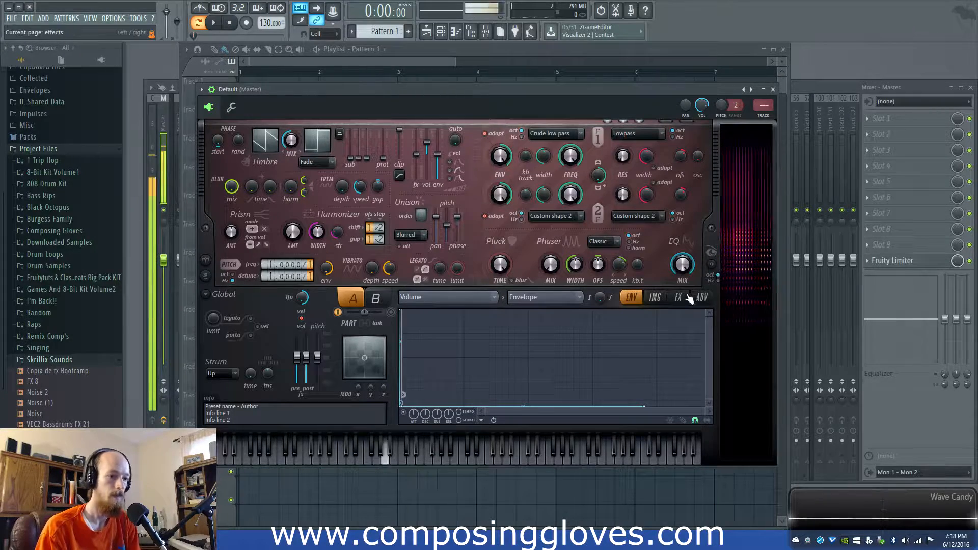
pyautogui.click(677, 297)
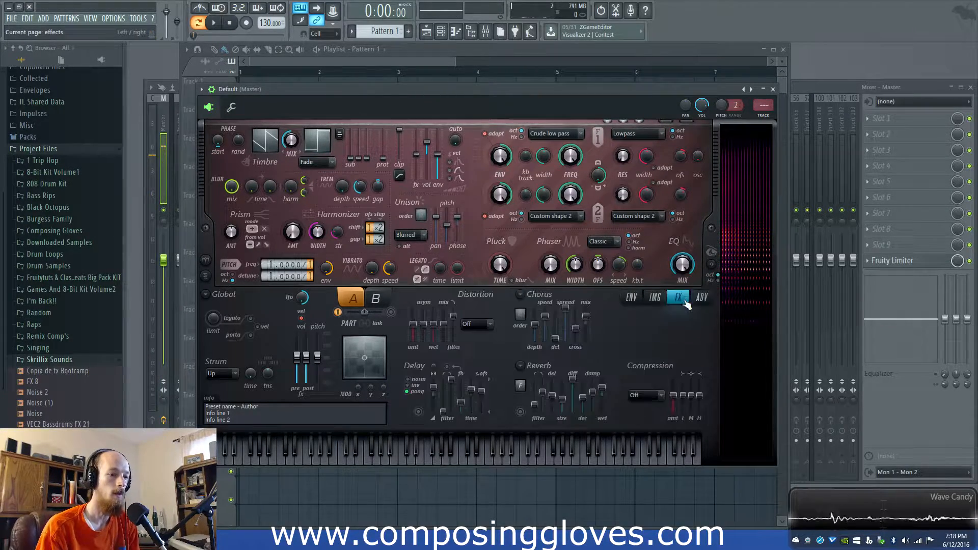
pyautogui.click(702, 298)
pyautogui.click(680, 300)
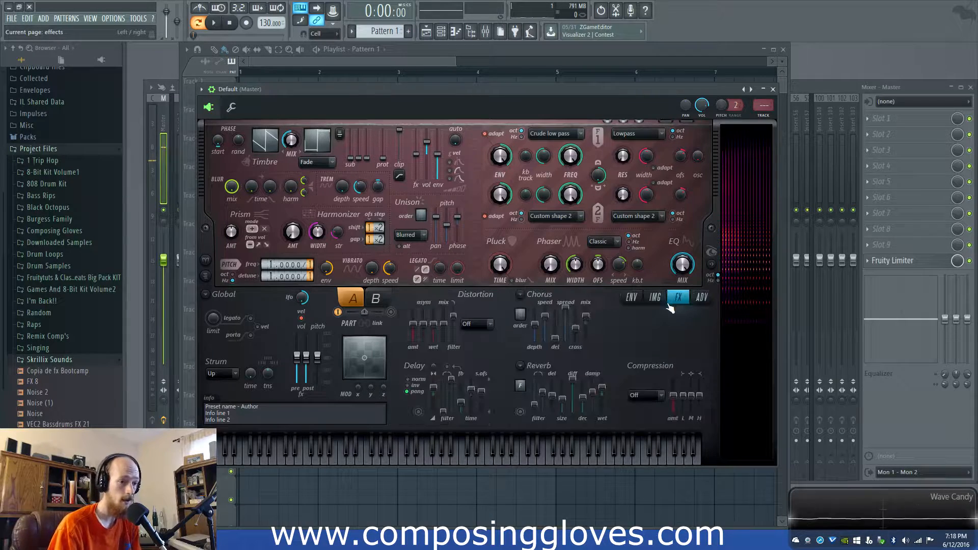
pyautogui.click(653, 297)
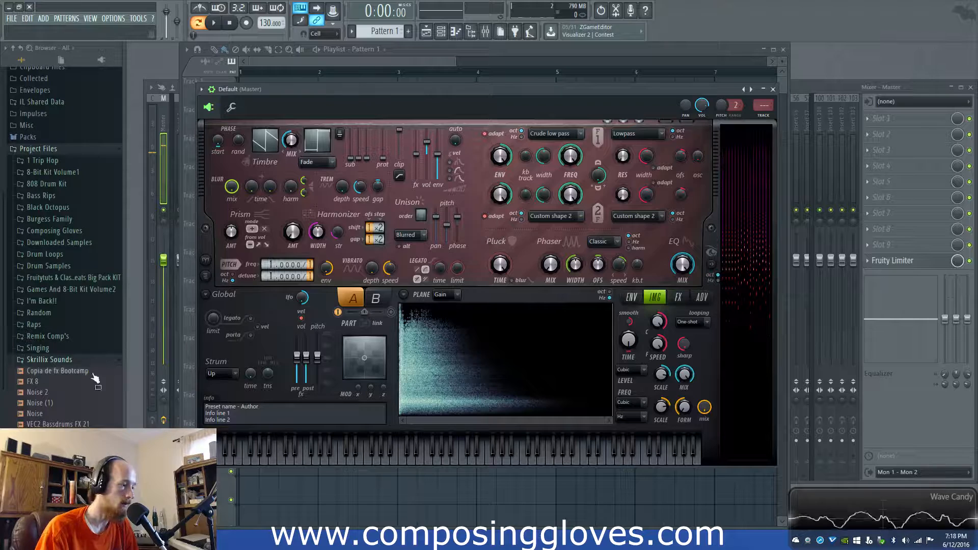
# Open the Vengence Dance Exploasion pack and audition a bass sample from the 144BPM Aminor Buzzer Kit's Bassline folder.
pyautogui.click(57, 361)
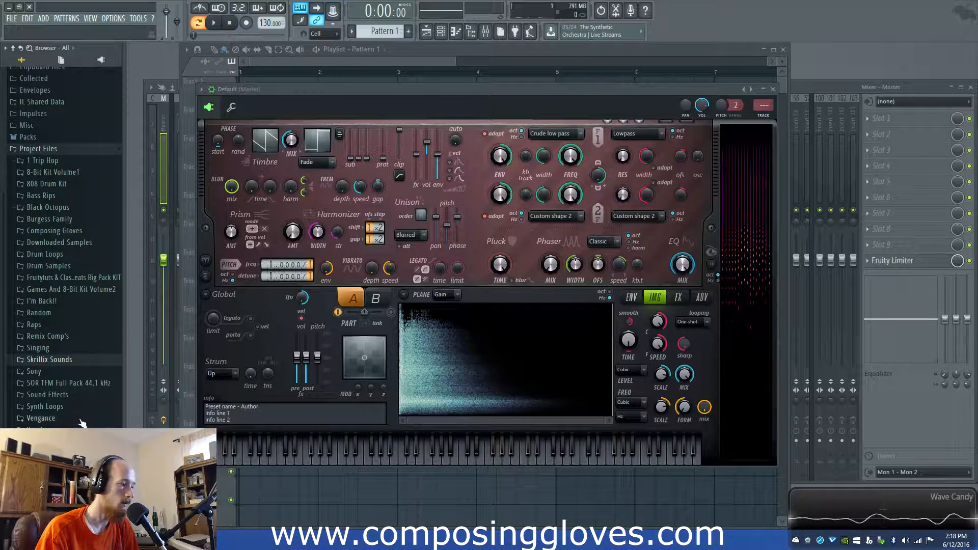
pyautogui.click(96, 418)
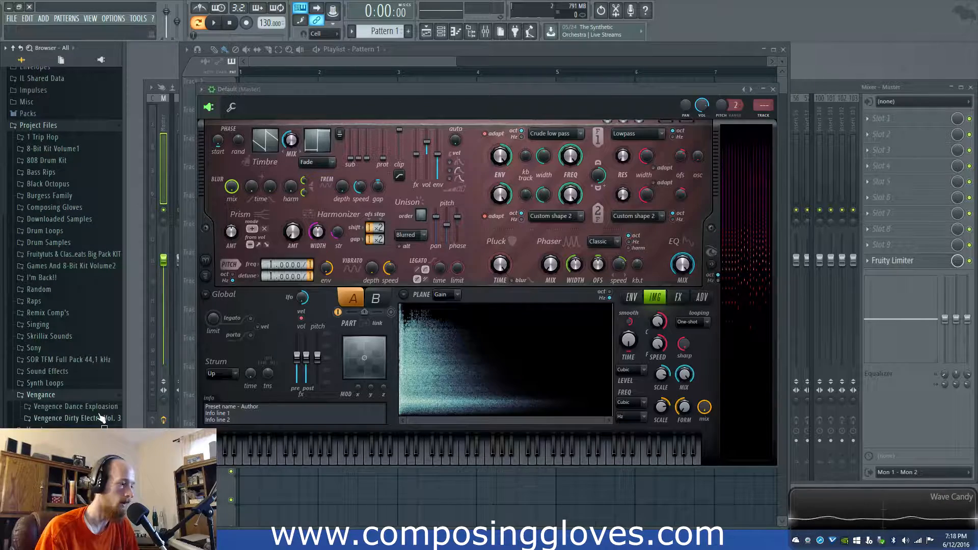
pyautogui.click(100, 405)
pyautogui.click(97, 301)
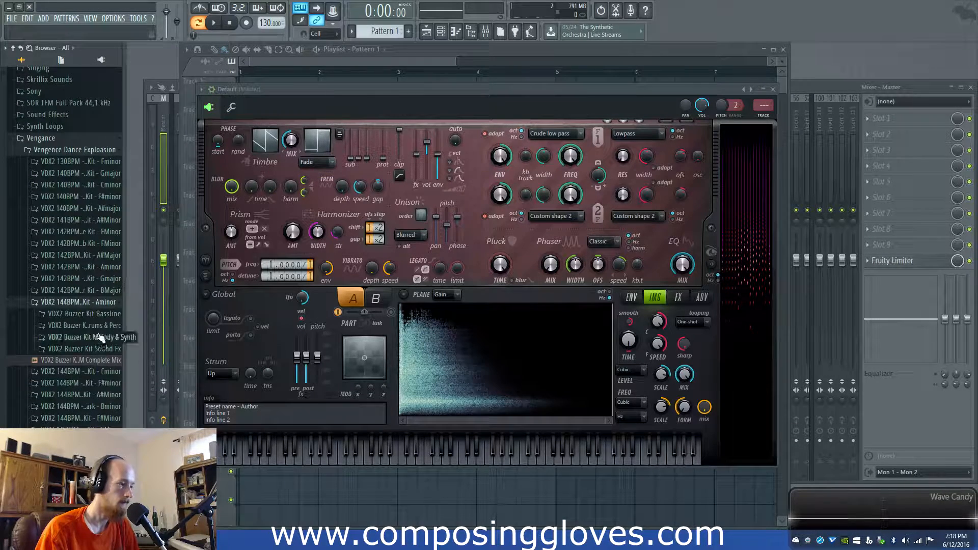
pyautogui.click(100, 313)
pyautogui.click(100, 335)
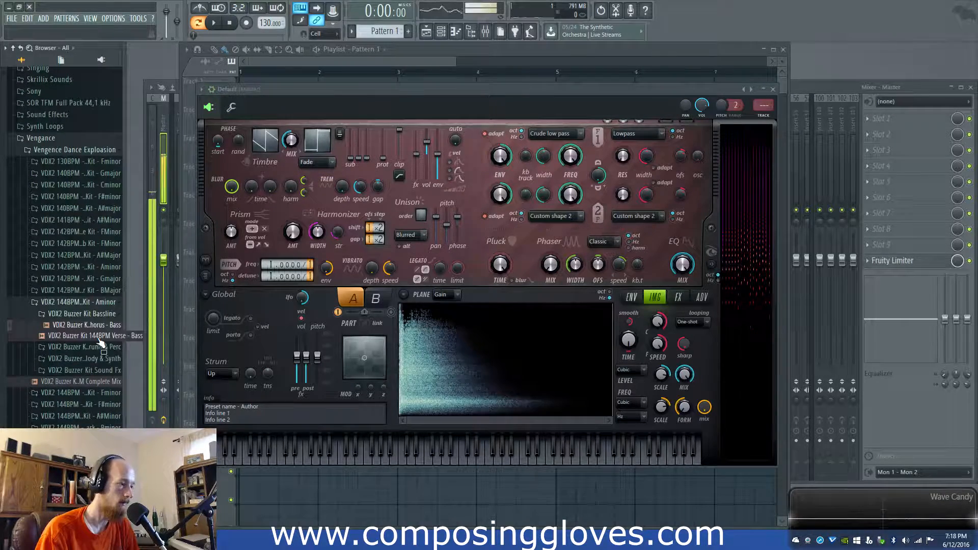
# Load the Chorus - Bass sample from the 142BPM BMajor Winter Kit into the image section and readjust its coarse speed.
pyautogui.click(90, 292)
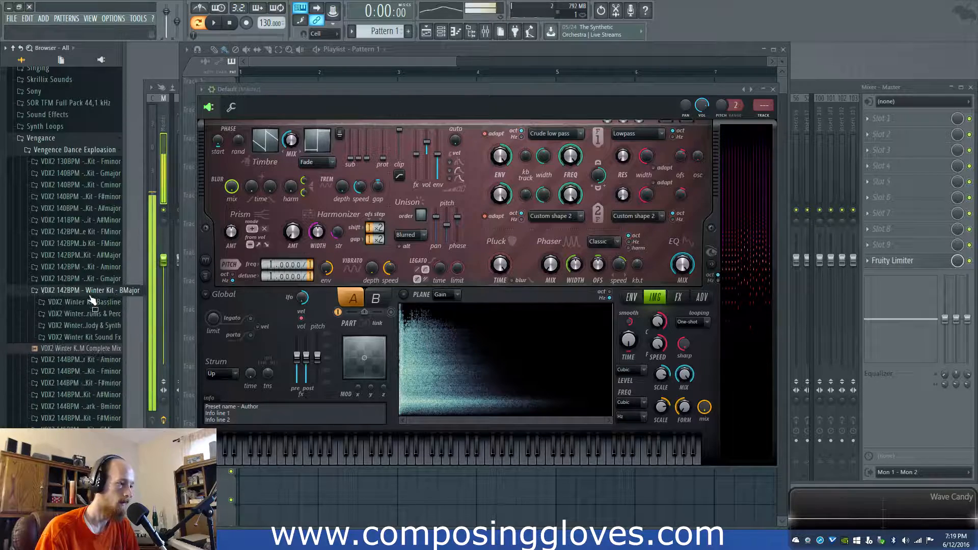
pyautogui.click(97, 313)
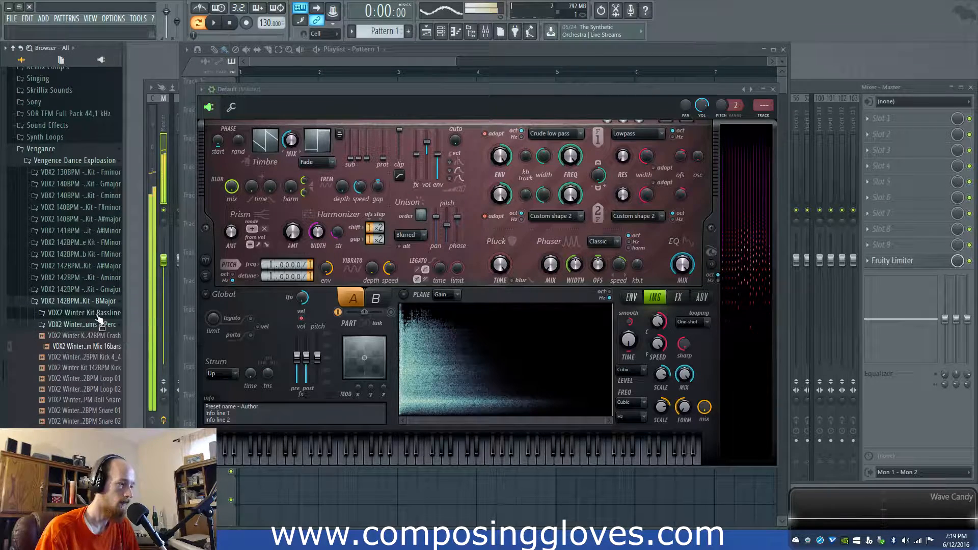
pyautogui.click(98, 324)
pyautogui.click(97, 314)
pyautogui.click(96, 335)
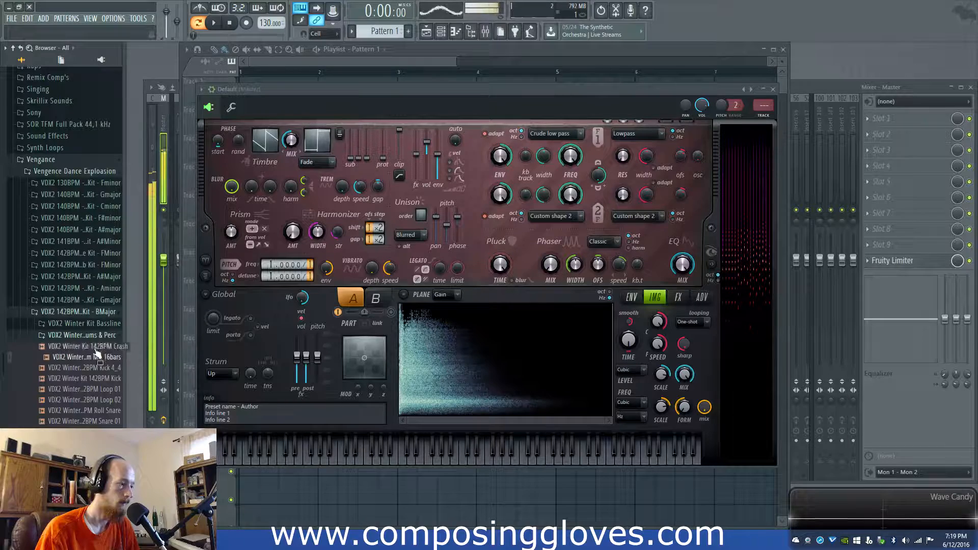
pyautogui.click(94, 324)
pyautogui.moveTo(91, 329); pyautogui.dragTo(504, 359)
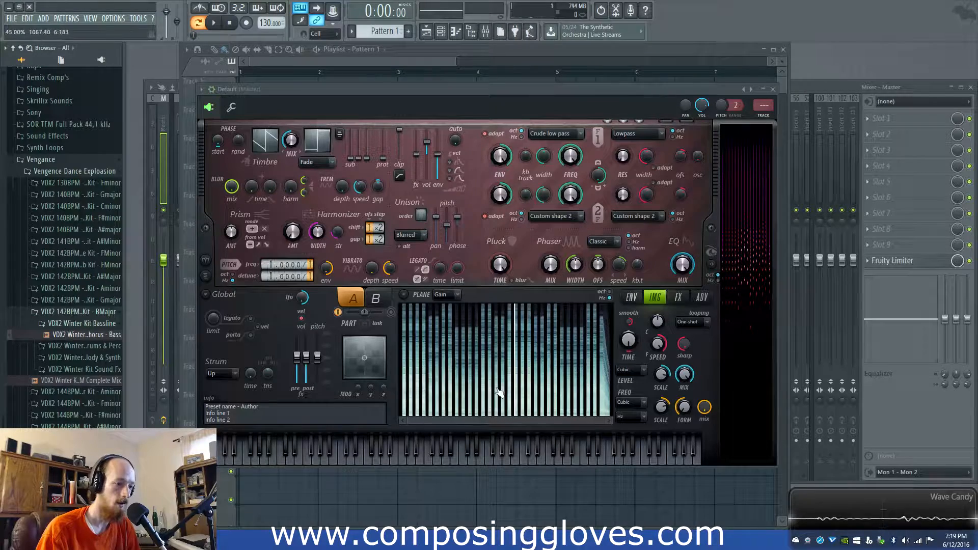
pyautogui.moveTo(657, 323); pyautogui.dragTo(656, 327)
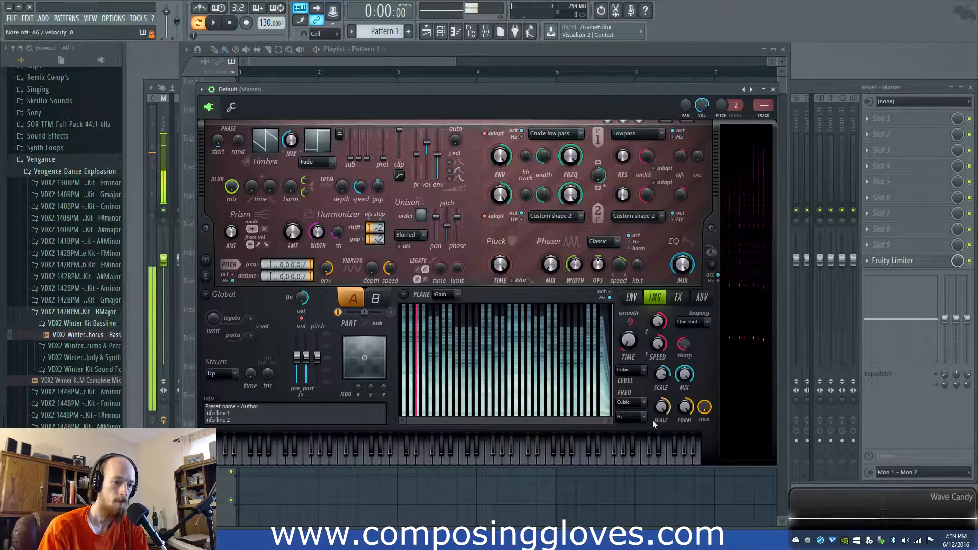
# Add a second Harmor channel to the project and move its window up so the whole instrument is visible.
pyautogui.click(626, 297)
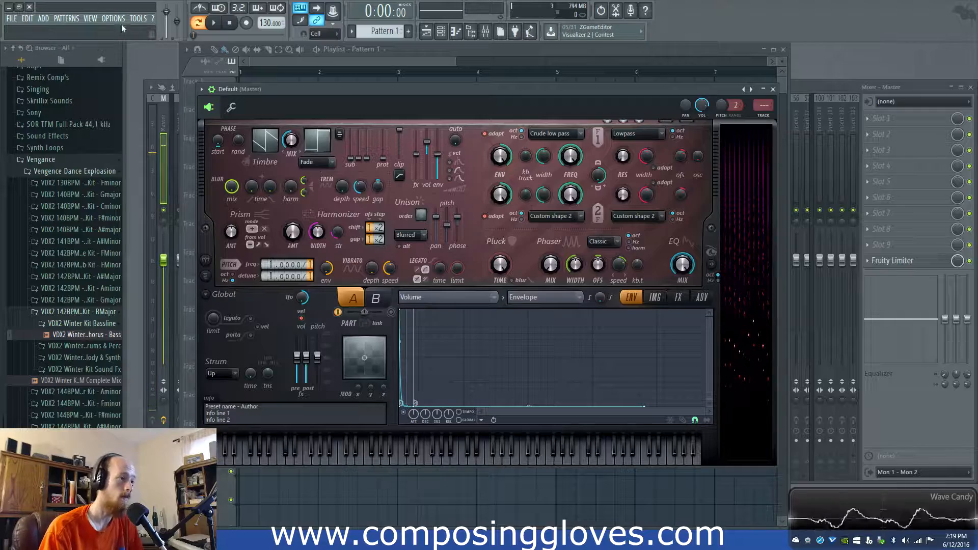
pyautogui.press('F6')
pyautogui.click(279, 203)
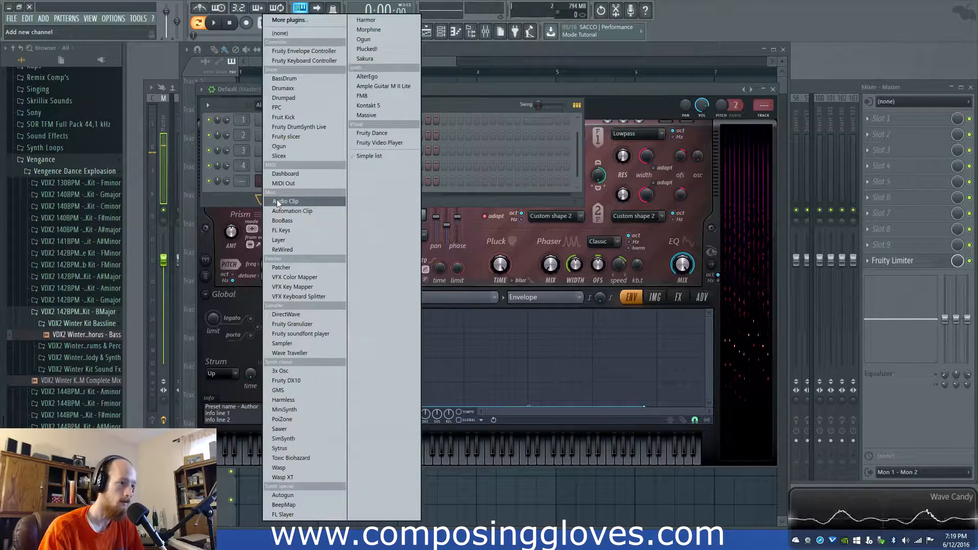
pyautogui.click(378, 16)
pyautogui.moveTo(378, 195); pyautogui.dragTo(366, 105)
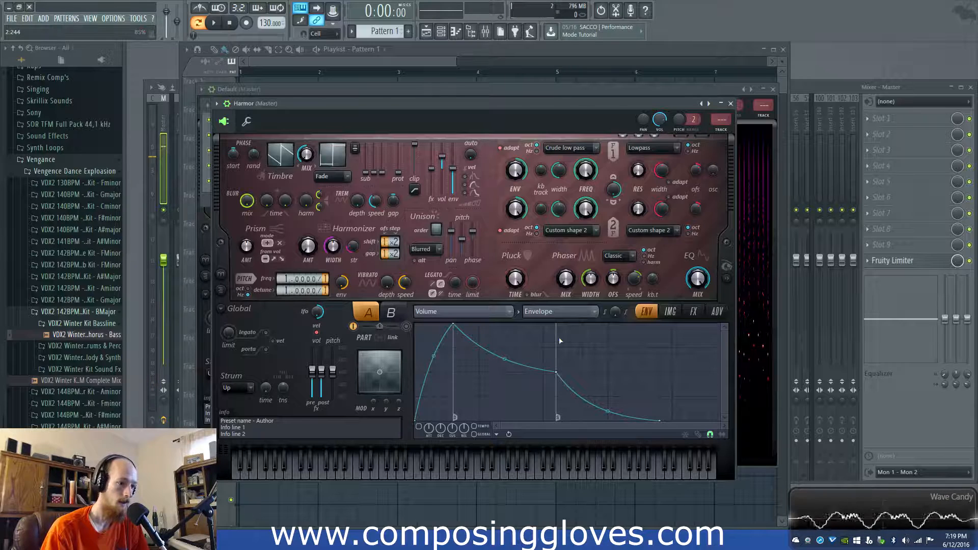
pyautogui.click(693, 312)
pyautogui.click(647, 312)
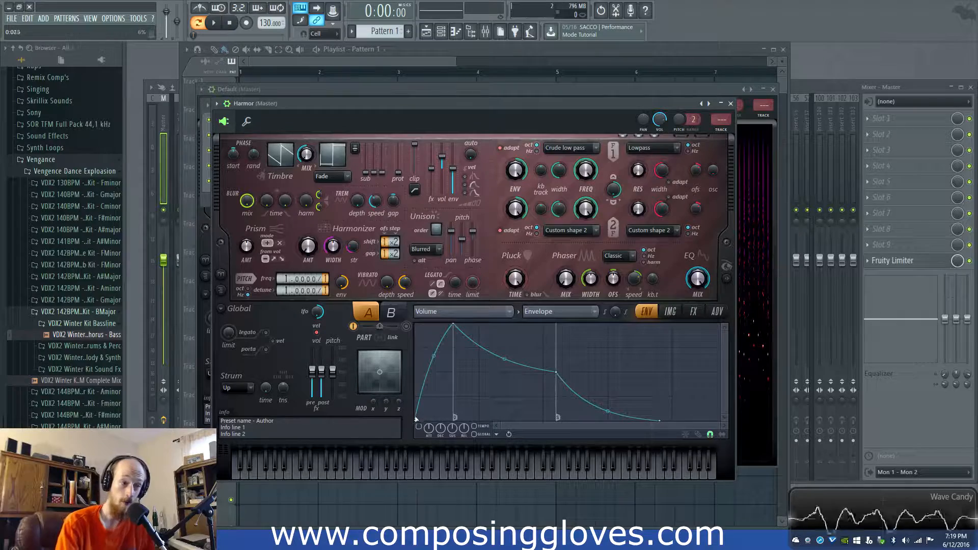
# Select Pitch as Part A's articulation target in the new Harmor and choose LFO as its modulator.
pyautogui.click(487, 316)
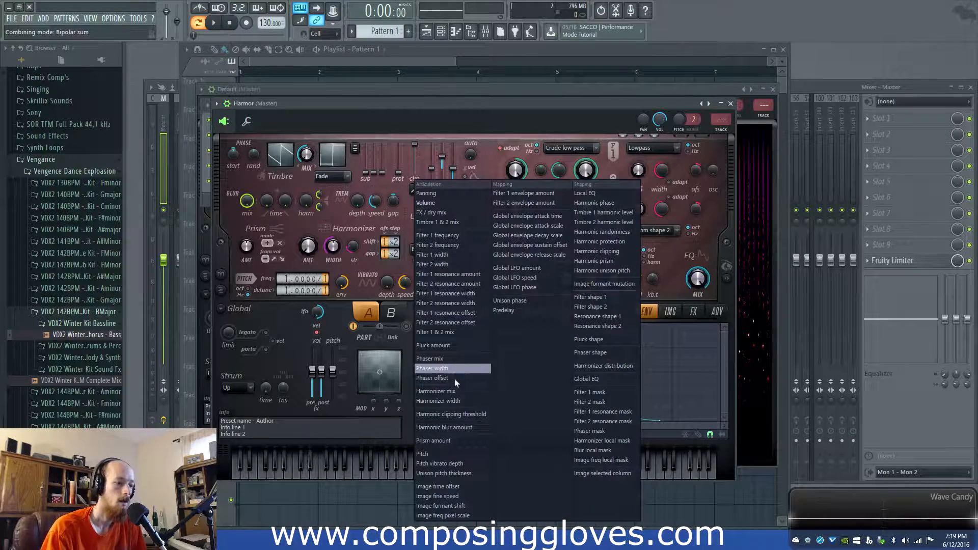
pyautogui.click(460, 455)
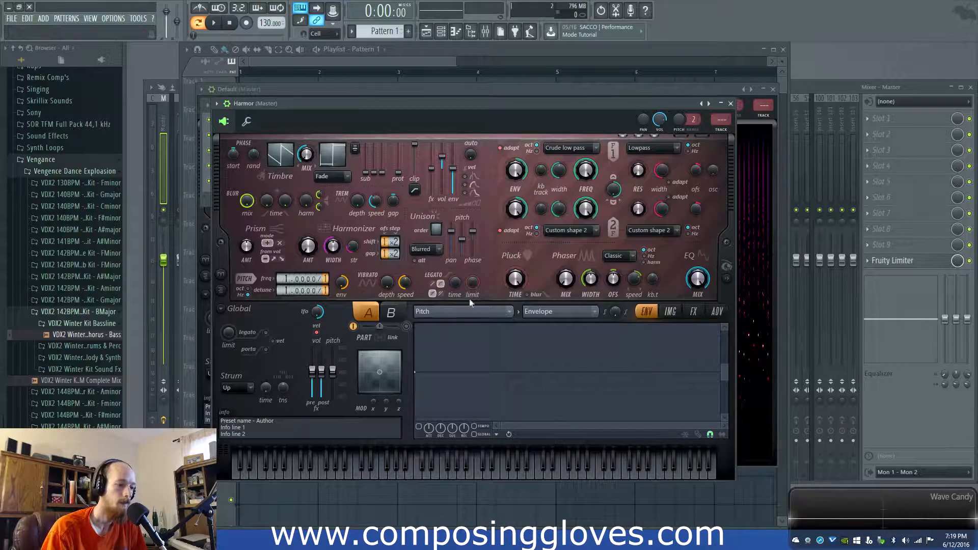
pyautogui.click(540, 314)
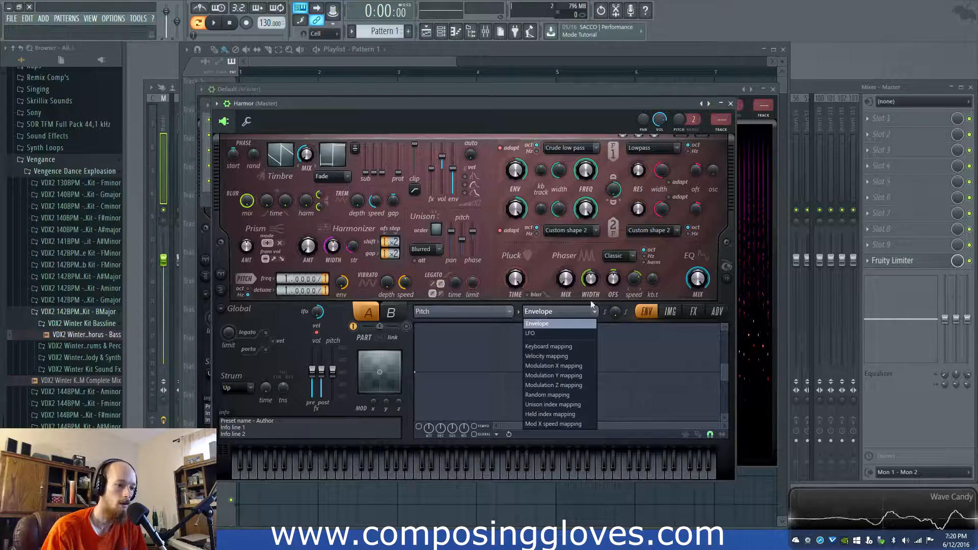
pyautogui.click(584, 334)
# Give the pitch LFO a moderate depth, a much faster speed and a changed tension so its waves curve.
pyautogui.moveTo(418, 352); pyautogui.dragTo(420, 372)
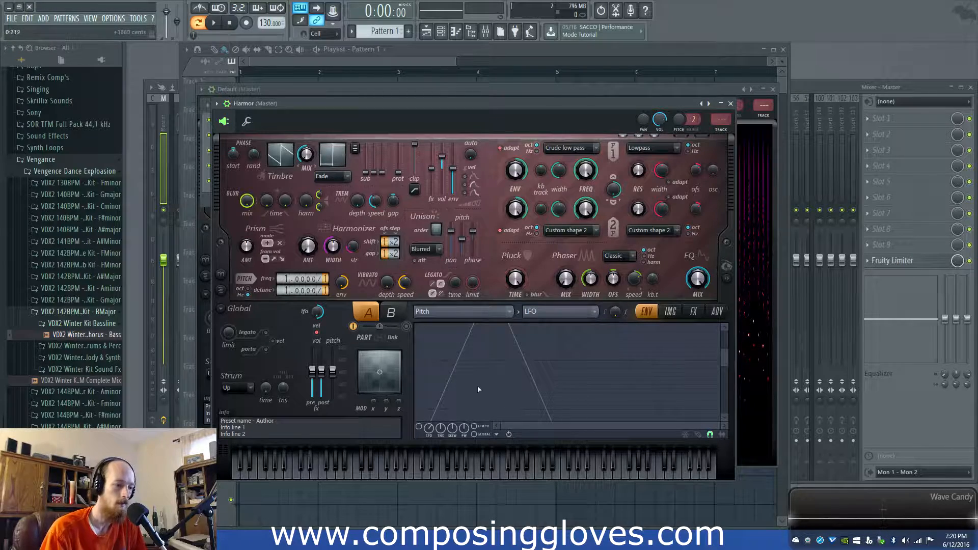
pyautogui.moveTo(724, 350); pyautogui.dragTo(724, 331)
pyautogui.moveTo(416, 392); pyautogui.dragTo(414, 449)
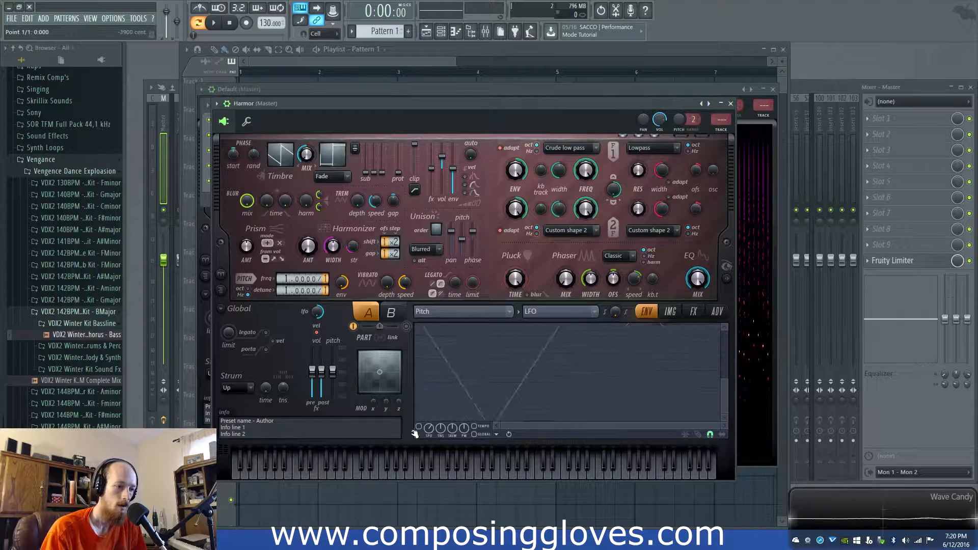
pyautogui.moveTo(416, 288); pyautogui.dragTo(416, 358)
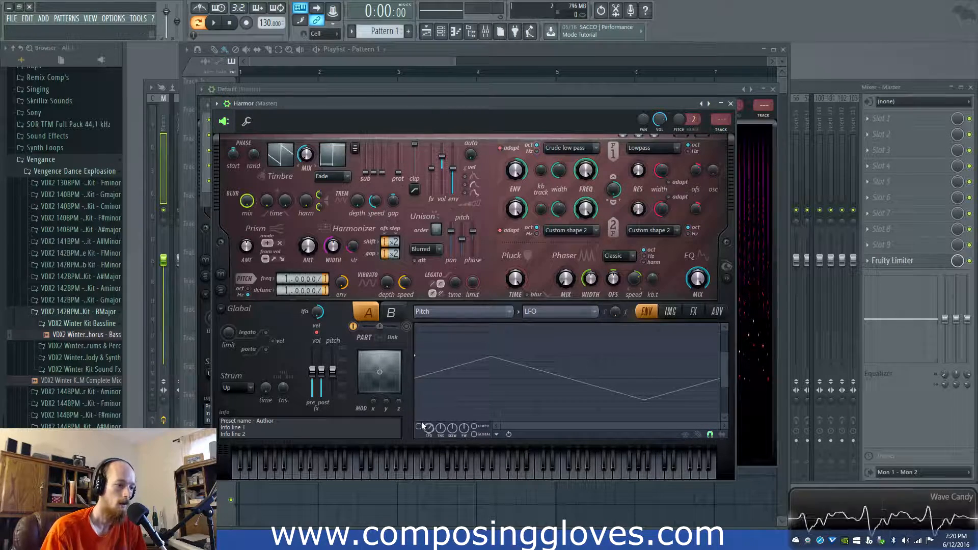
pyautogui.moveTo(434, 434); pyautogui.dragTo(434, 395)
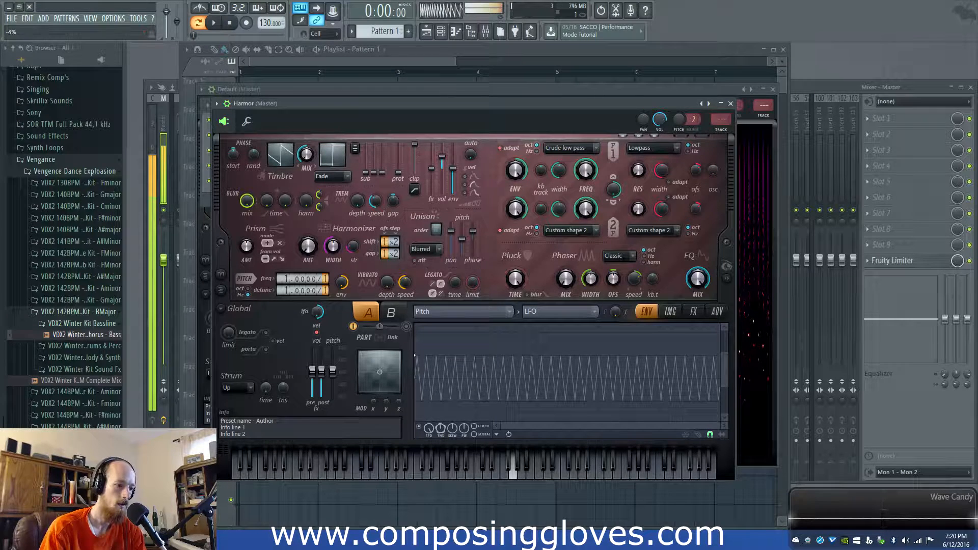
pyautogui.moveTo(440, 428); pyautogui.dragTo(457, 446)
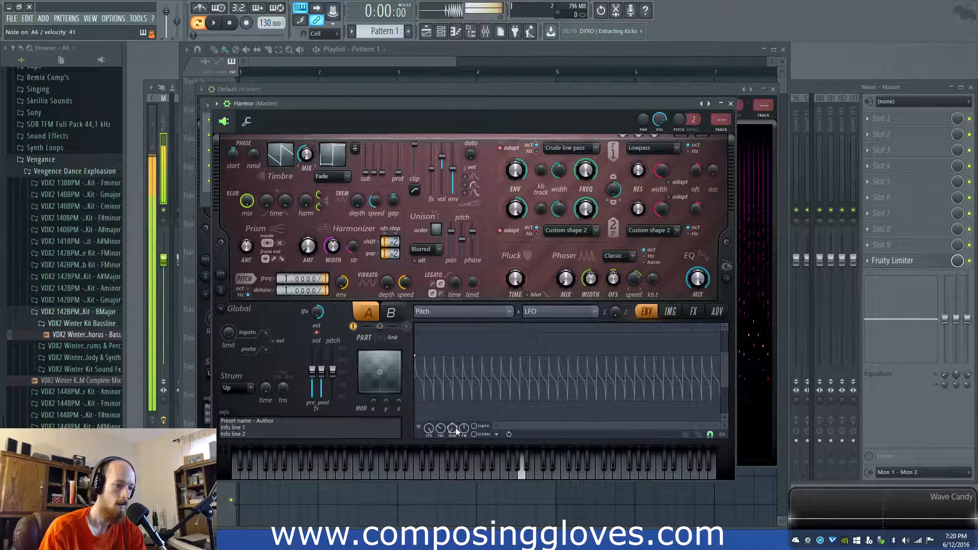
# Shape Part A's volume envelope into a pluck with the attack at 0%, a lower sustain and an adjusted decay.
pyautogui.click(471, 311)
pyautogui.click(445, 202)
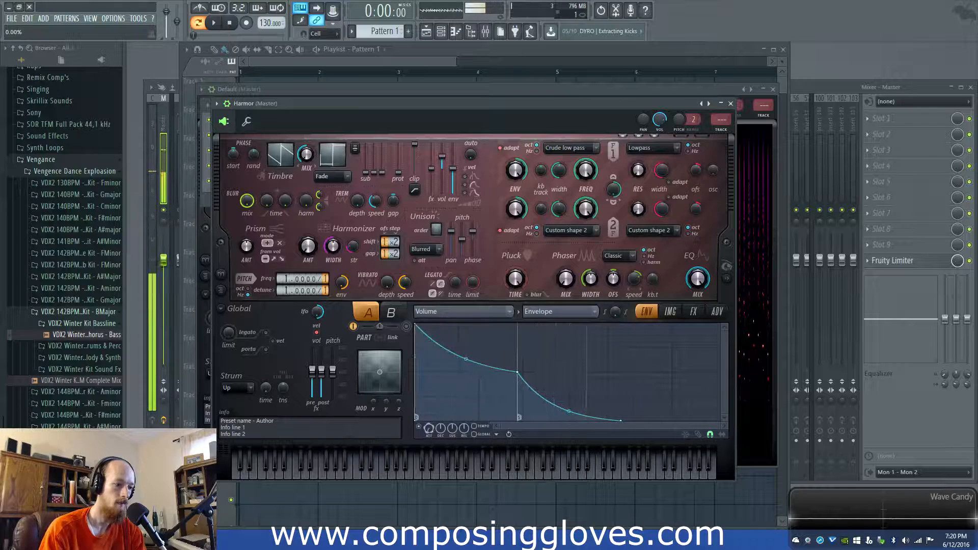
pyautogui.moveTo(454, 432); pyautogui.dragTo(455, 484)
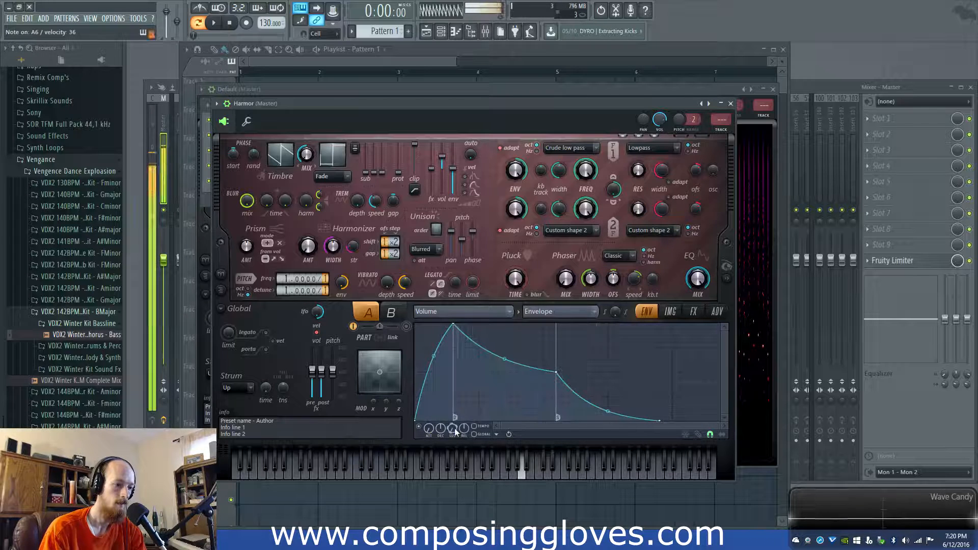
pyautogui.moveTo(442, 430); pyautogui.dragTo(442, 425)
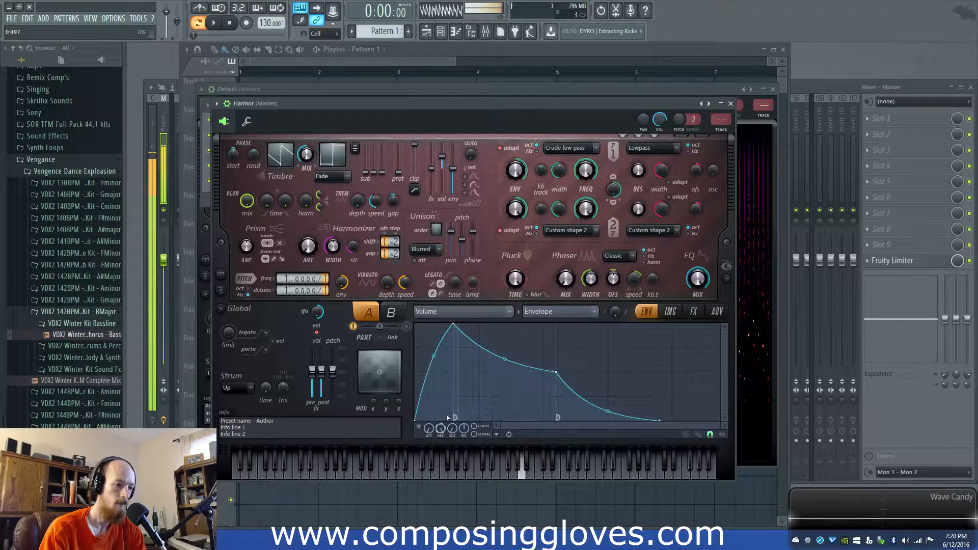
pyautogui.click(672, 311)
pyautogui.click(715, 311)
pyautogui.click(646, 312)
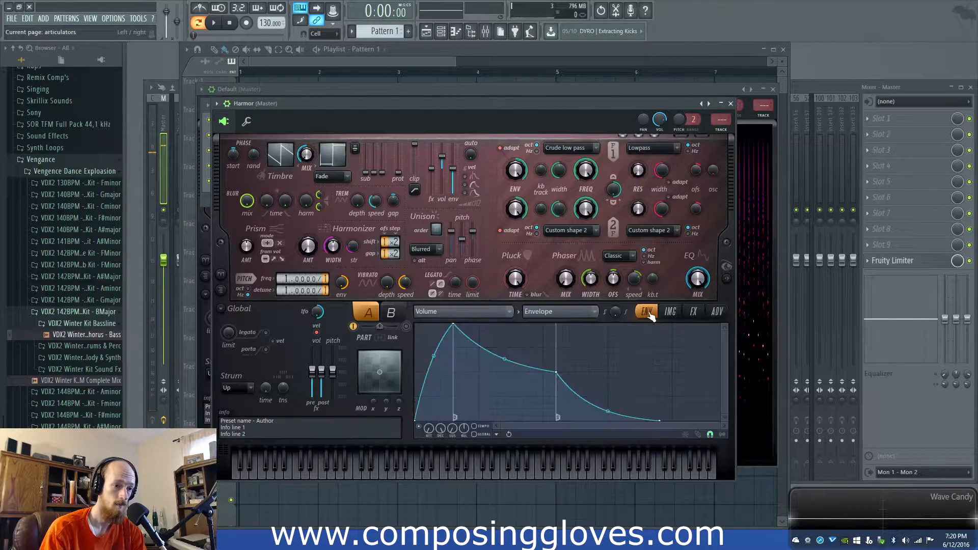
# Cut the upper harmonics in Timbre 1's harmonic level so its waveform becomes a sine, keeping only the lowest harmonic.
pyautogui.rightClick(278, 155)
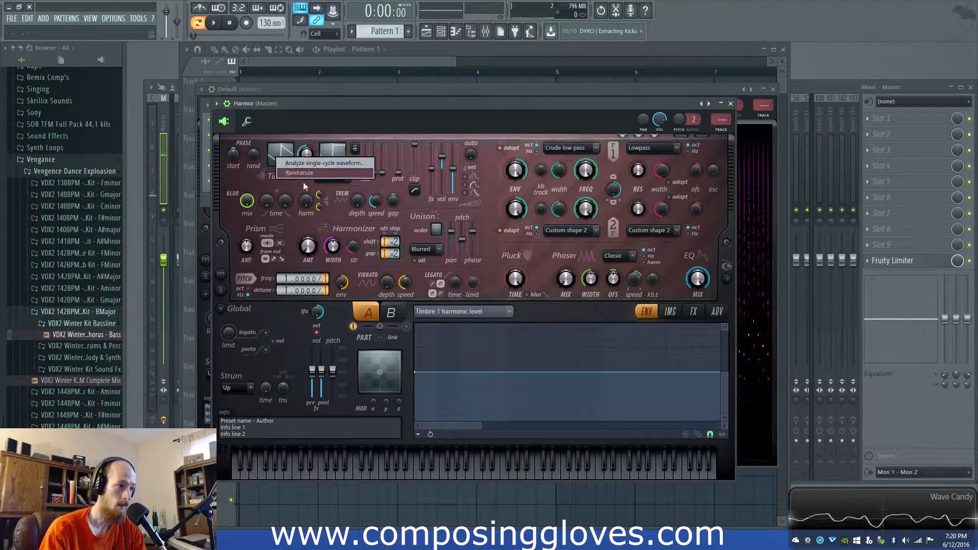
pyautogui.moveTo(471, 405); pyautogui.dragTo(415, 466)
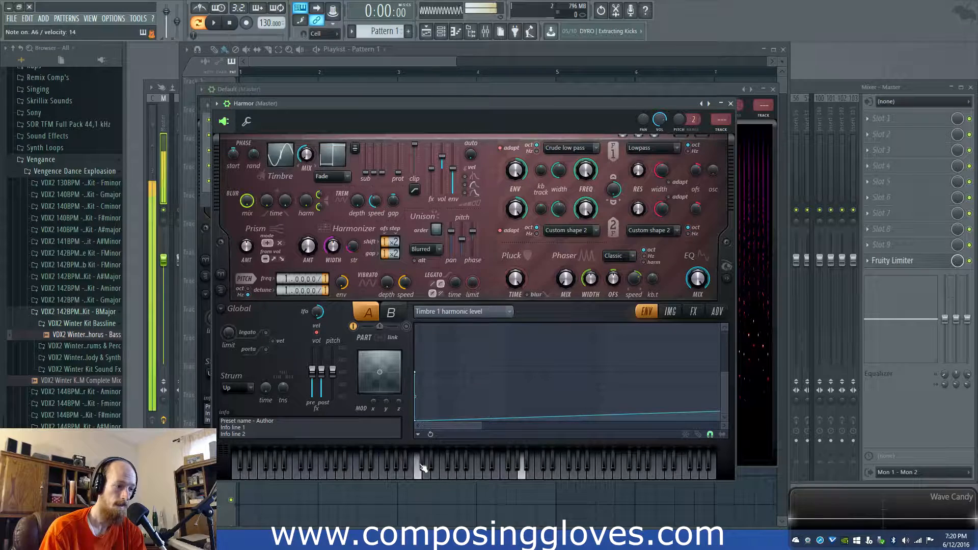
pyautogui.moveTo(480, 425); pyautogui.dragTo(676, 426)
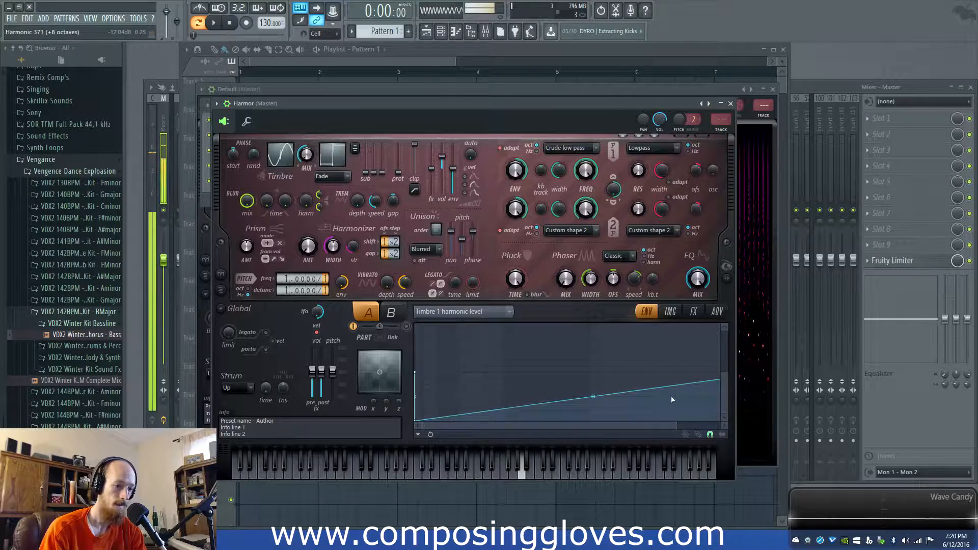
pyautogui.moveTo(593, 397); pyautogui.dragTo(593, 421)
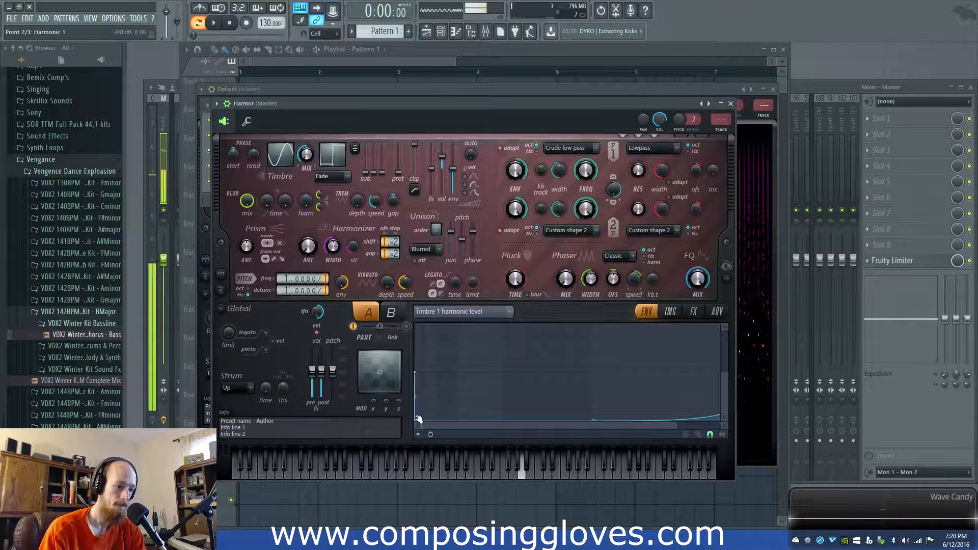
pyautogui.moveTo(415, 422); pyautogui.dragTo(417, 425)
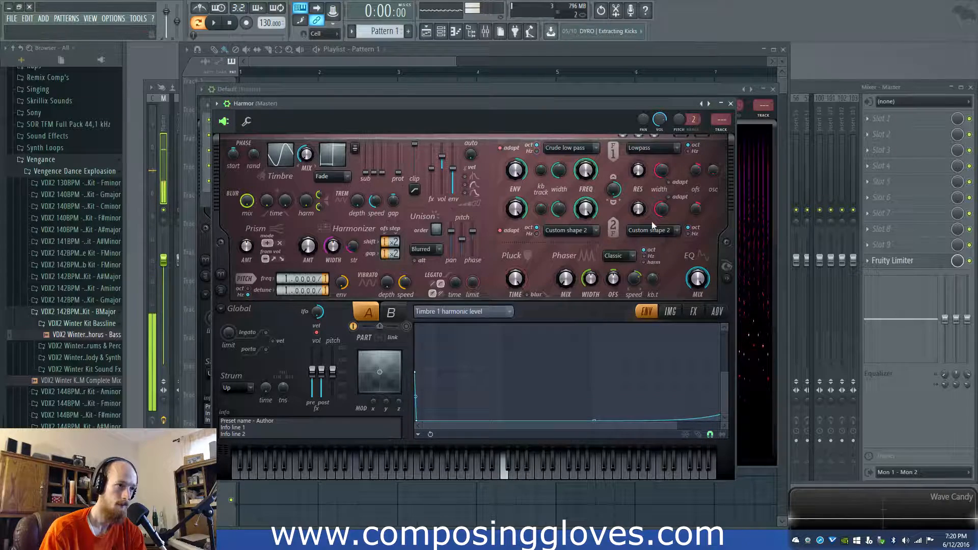
# Return to Part A's pitch LFO, make it much faster and toggle its tempo option.
pyautogui.click(676, 313)
pyautogui.click(647, 314)
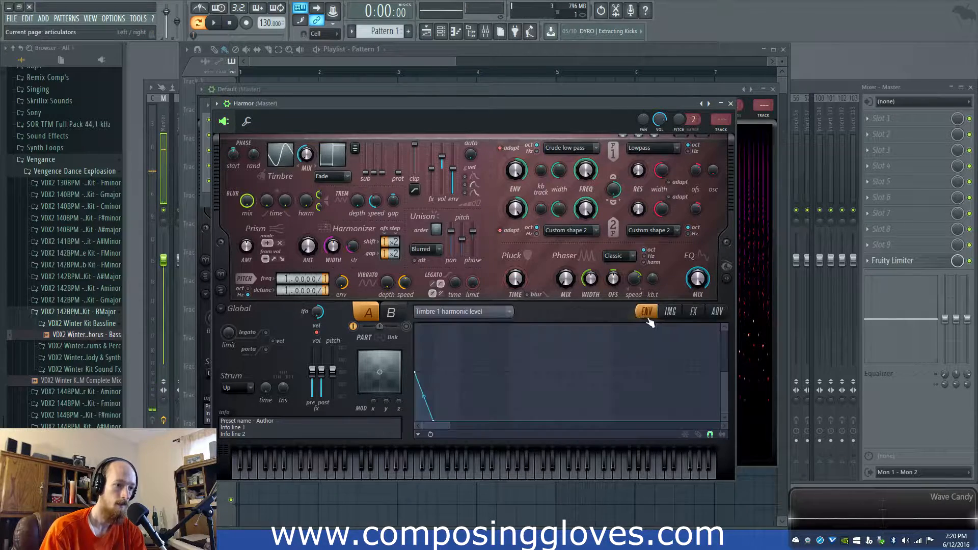
pyautogui.click(443, 314)
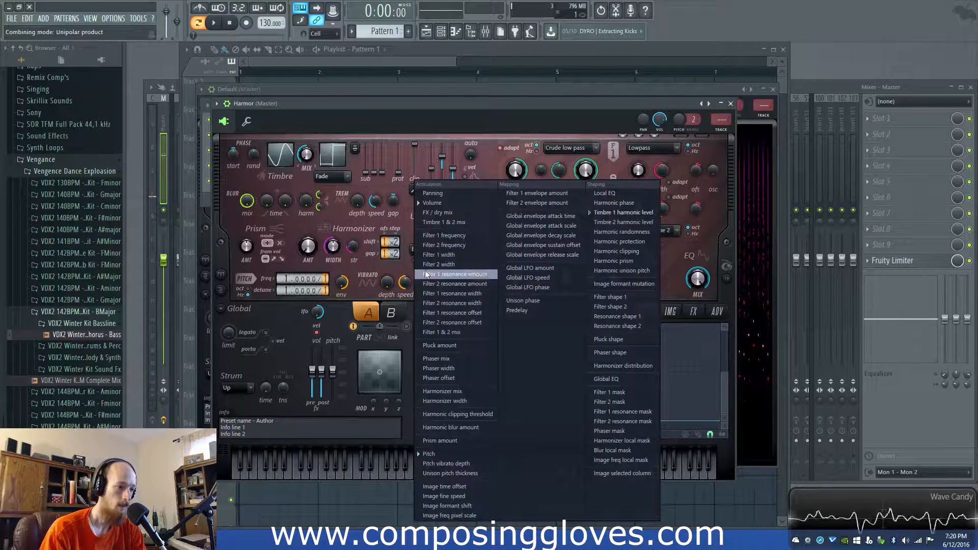
pyautogui.click(460, 454)
pyautogui.moveTo(432, 429); pyautogui.dragTo(432, 431)
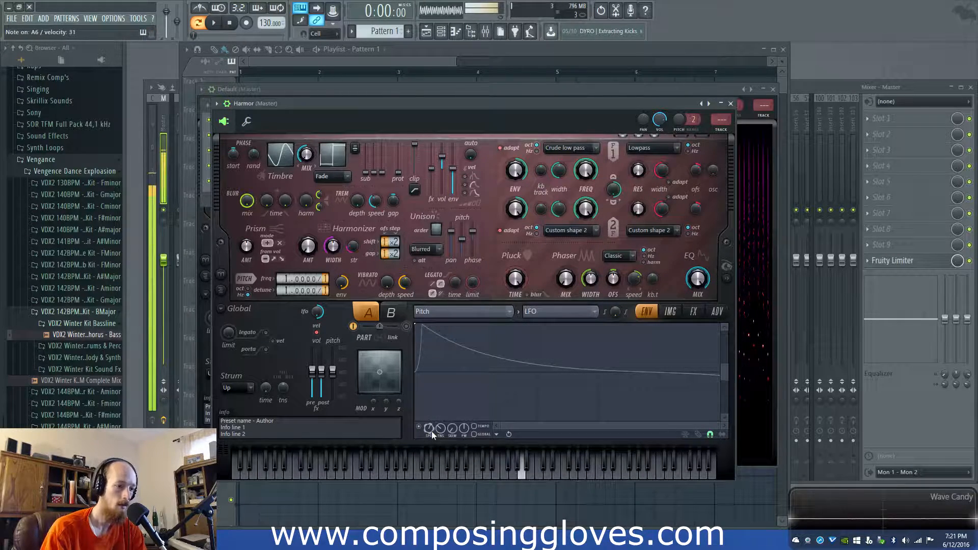
pyautogui.moveTo(431, 431); pyautogui.dragTo(441, 409)
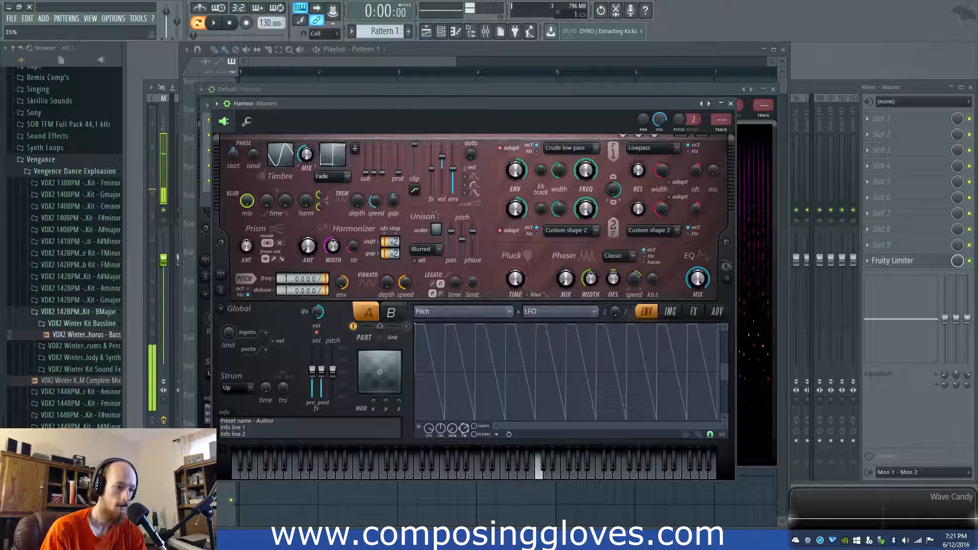
pyautogui.click(474, 426)
pyautogui.moveTo(428, 430); pyautogui.dragTo(430, 435)
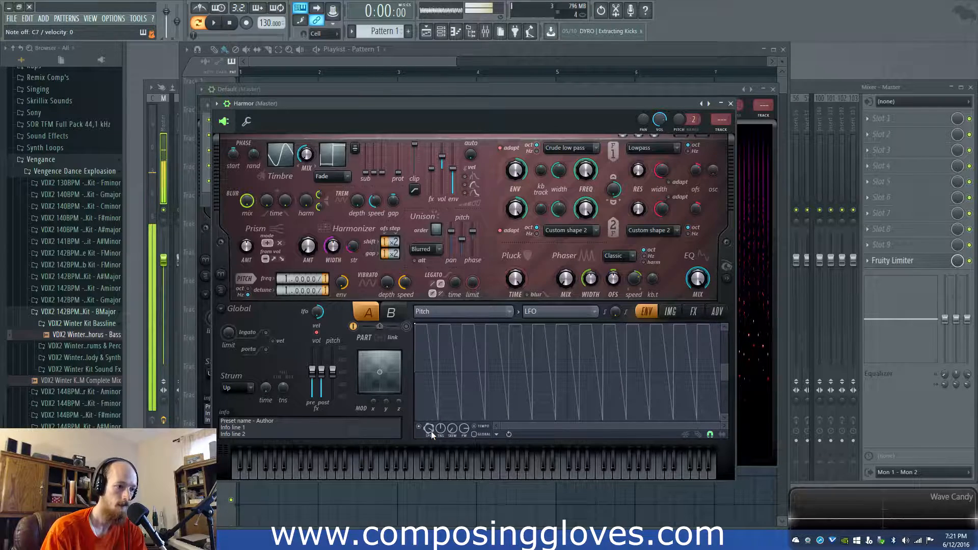
pyautogui.click(670, 311)
pyautogui.click(646, 311)
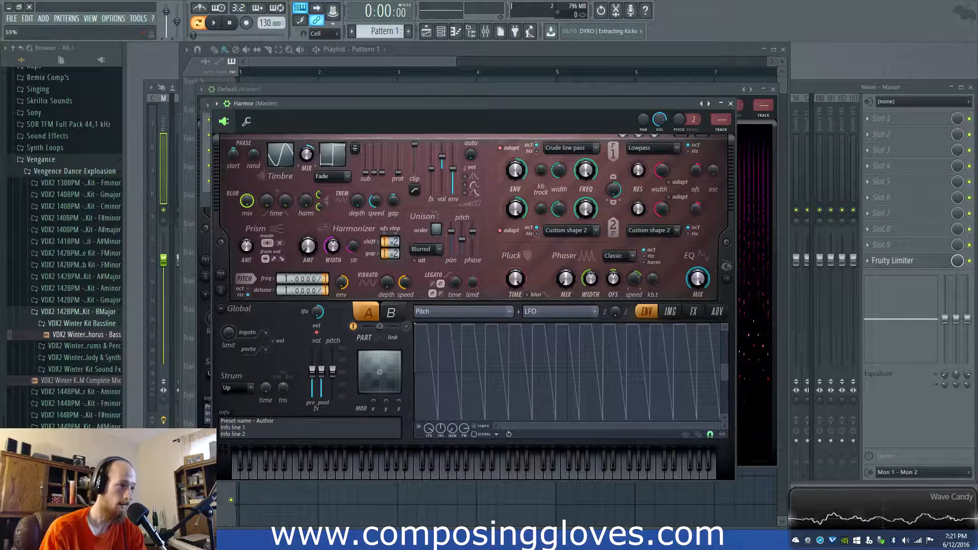
pyautogui.scroll(-3, 303, 162)
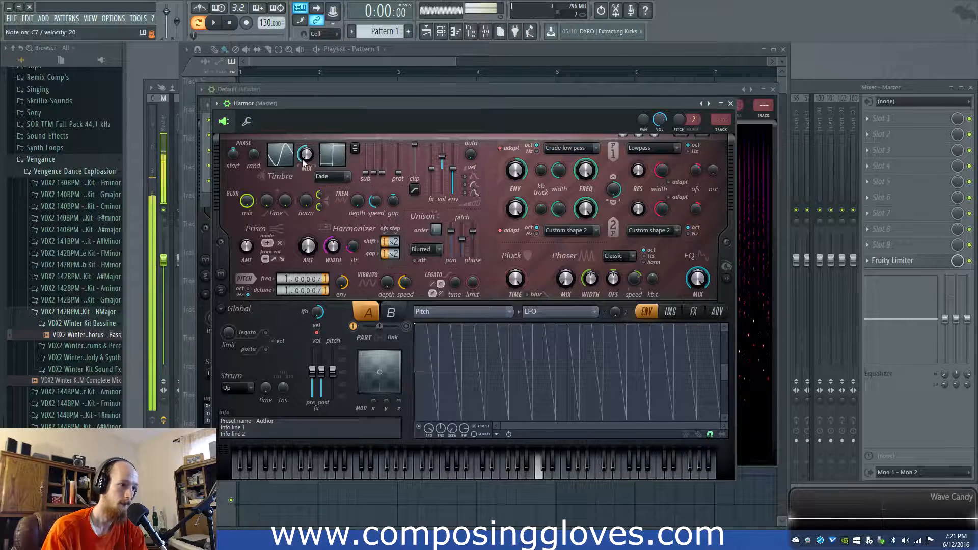
pyautogui.click(665, 314)
pyautogui.click(650, 315)
pyautogui.click(670, 311)
pyautogui.click(646, 312)
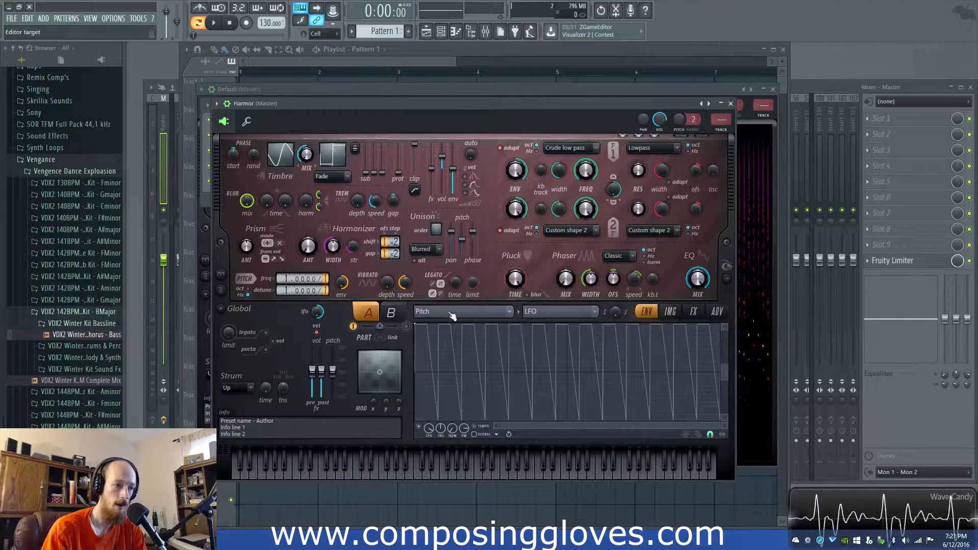
# Reshape Part A's volume envelope with an instant release, a flat decay curve and the sustain point raised to full level.
pyautogui.click(461, 311)
pyautogui.click(450, 203)
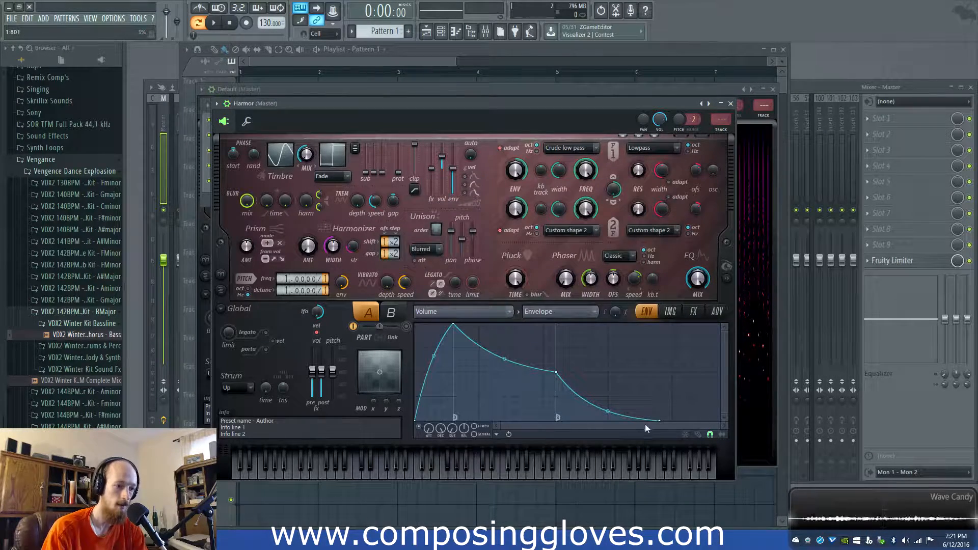
pyautogui.moveTo(659, 422); pyautogui.dragTo(484, 483)
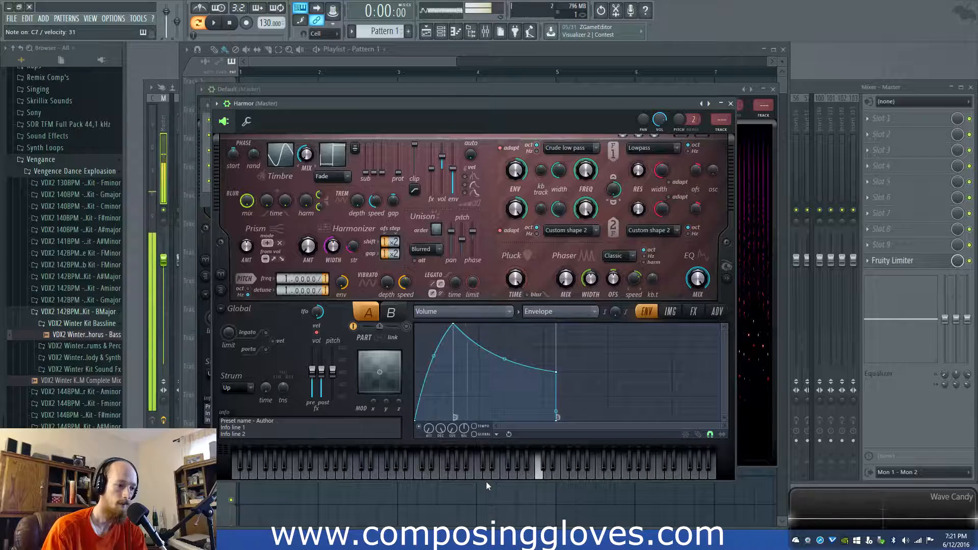
pyautogui.moveTo(504, 359); pyautogui.dragTo(504, 316)
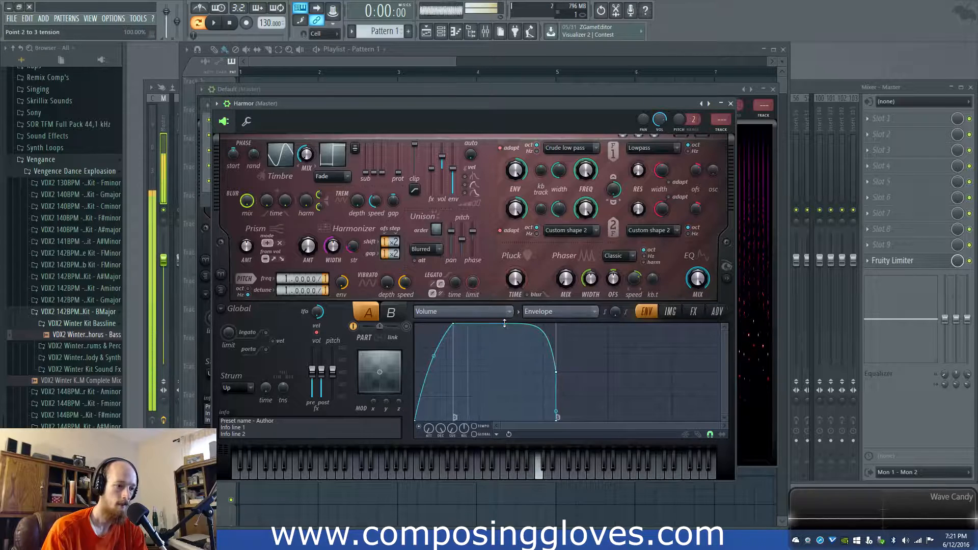
pyautogui.moveTo(556, 372); pyautogui.dragTo(556, 311)
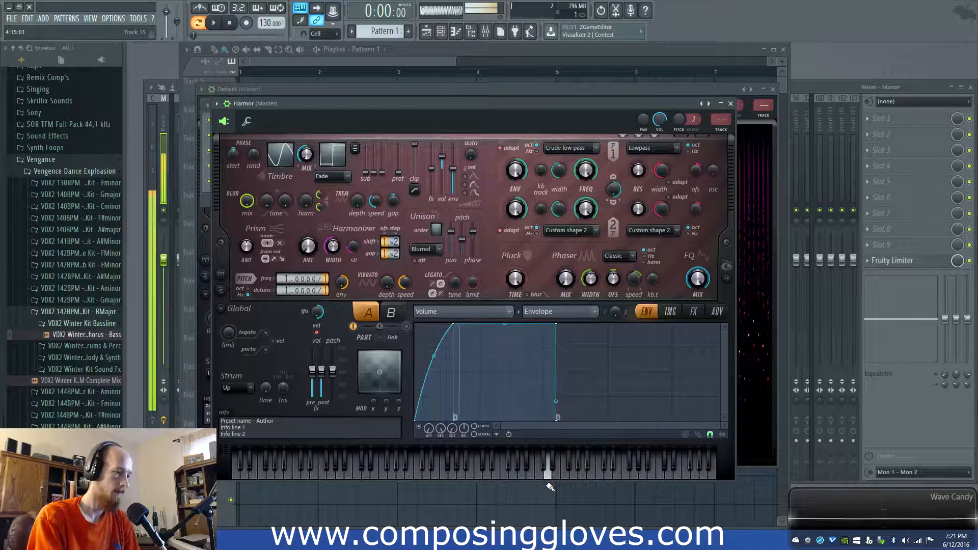
# Turn the pitch LFO into a square-like wave by changing its skew and raising its tension, with pulse width at -50%.
pyautogui.click(692, 312)
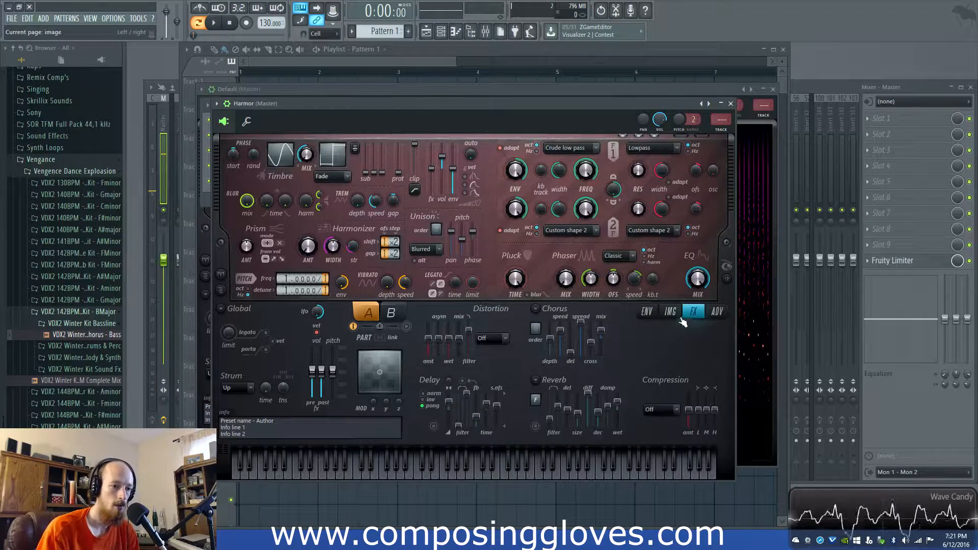
pyautogui.click(646, 311)
pyautogui.click(497, 307)
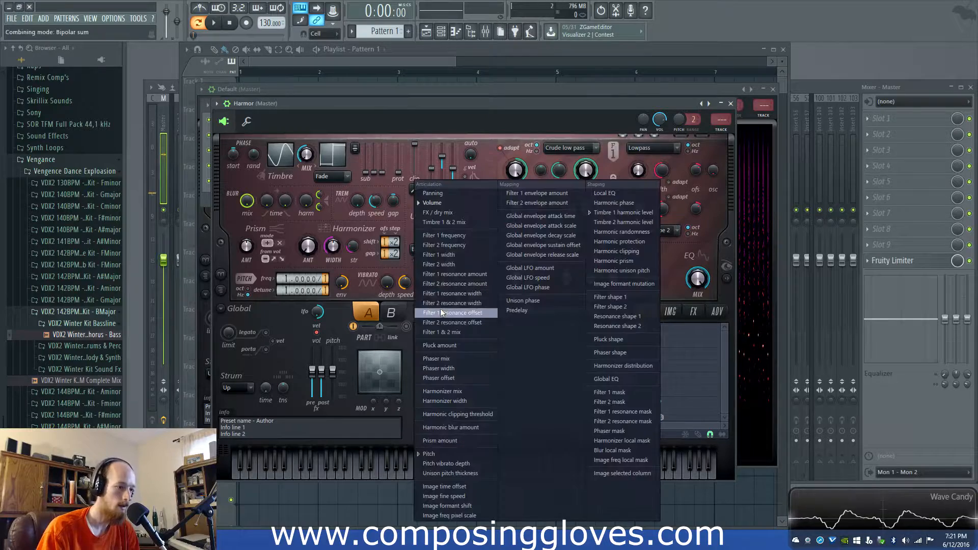
pyautogui.click(455, 454)
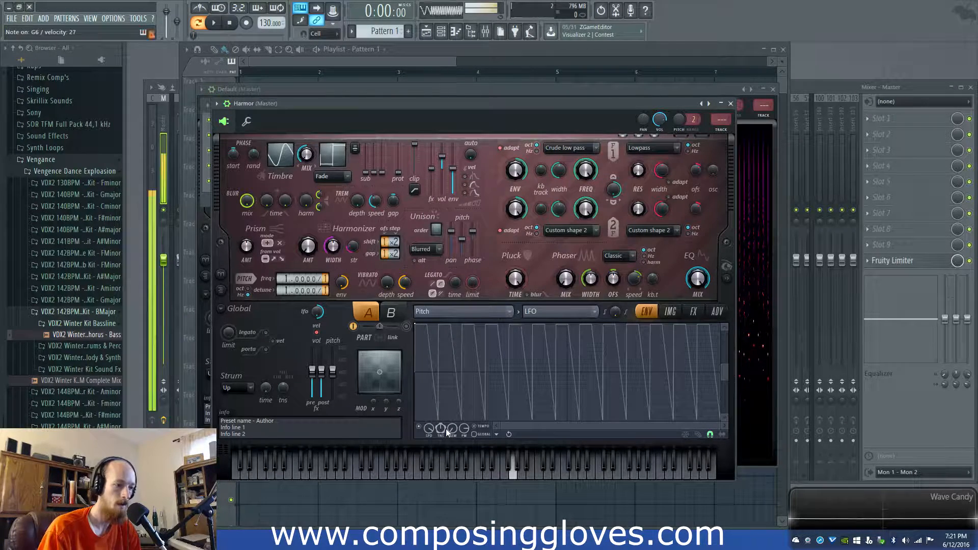
pyautogui.moveTo(453, 428)
pyautogui.mouseDown()
pyautogui.moveTo(452, 399)
pyautogui.moveTo(452, 415)
pyautogui.mouseUp()
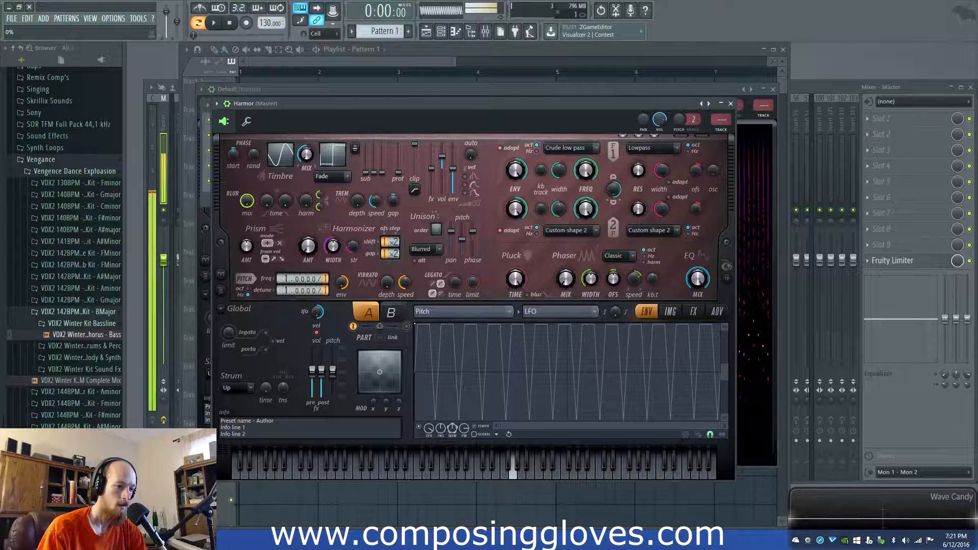
pyautogui.moveTo(441, 432); pyautogui.dragTo(441, 400)
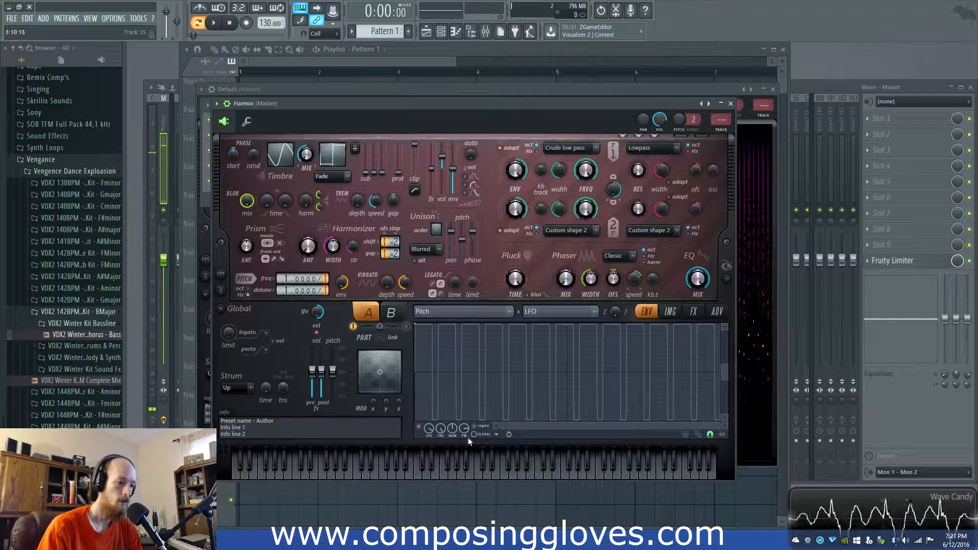
pyautogui.moveTo(464, 428); pyautogui.dragTo(464, 438)
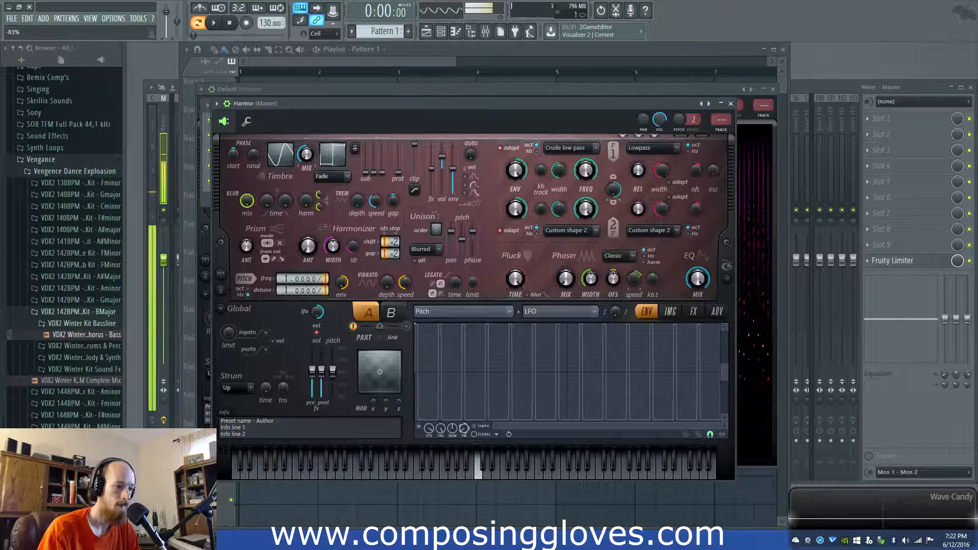
pyautogui.moveTo(465, 430); pyautogui.dragTo(464, 427)
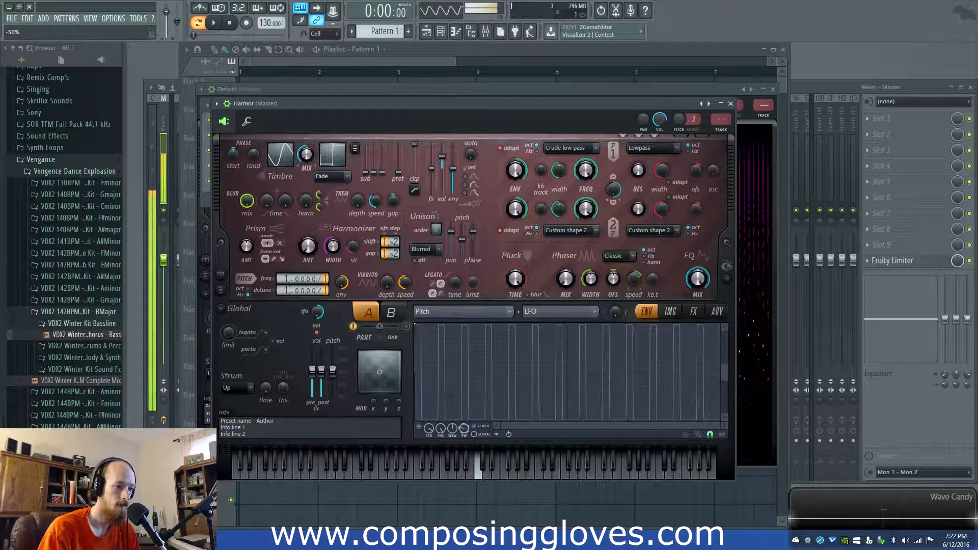
# Remove the attack from Part A's volume envelope by moving its peak point to the very start.
pyautogui.click(431, 311)
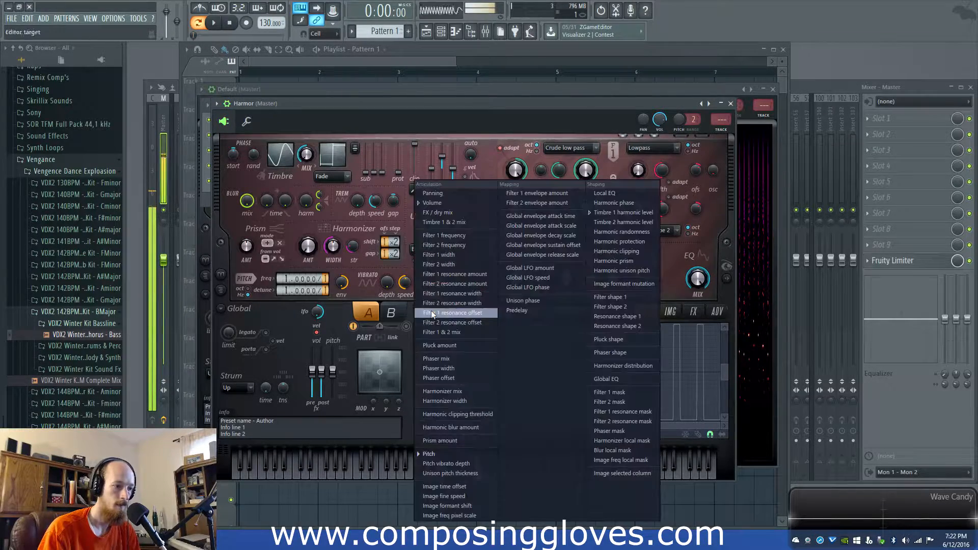
pyautogui.click(463, 189)
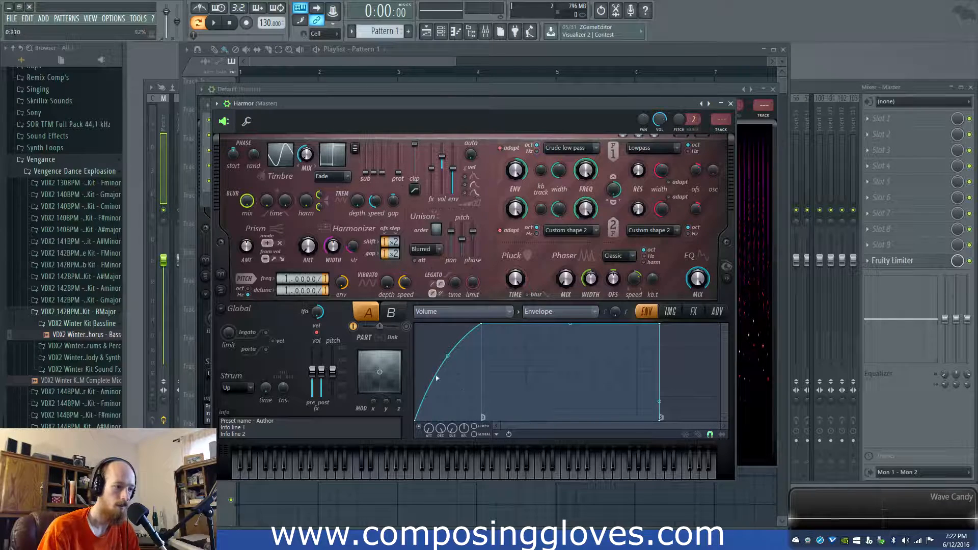
pyautogui.moveTo(480, 324); pyautogui.dragTo(413, 322)
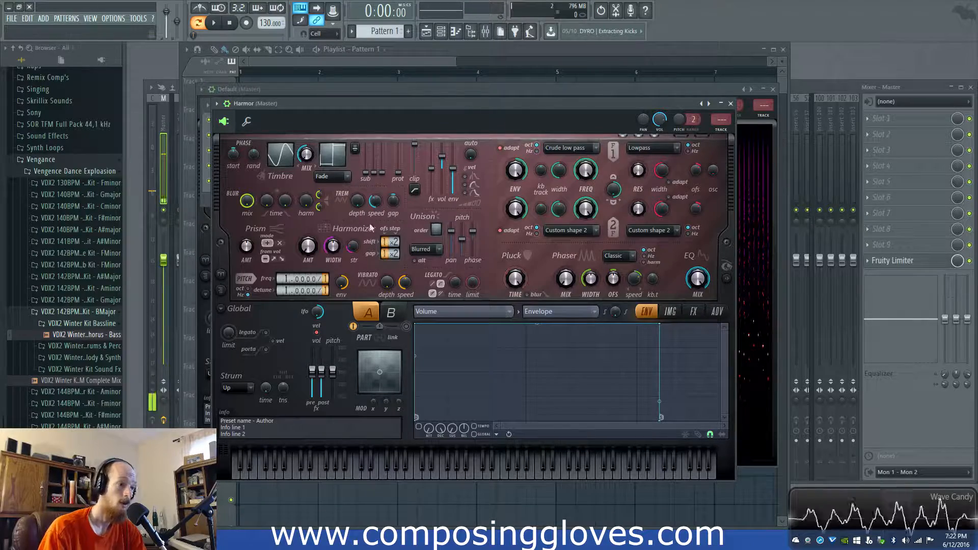
# Try Softsat distortion on the sound with the distortion amount at 30%.
pyautogui.click(693, 311)
pyautogui.click(501, 338)
pyautogui.click(502, 410)
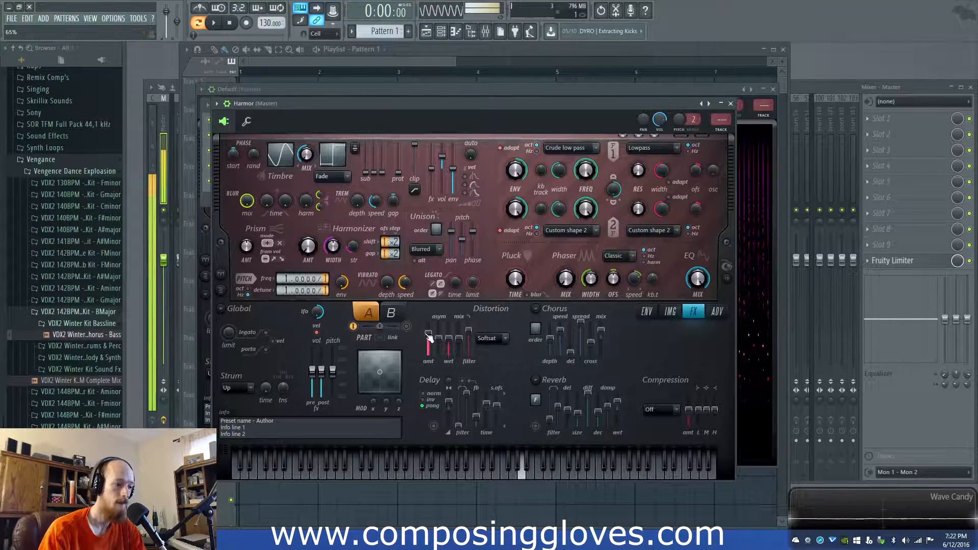
pyautogui.click(671, 311)
pyautogui.click(693, 311)
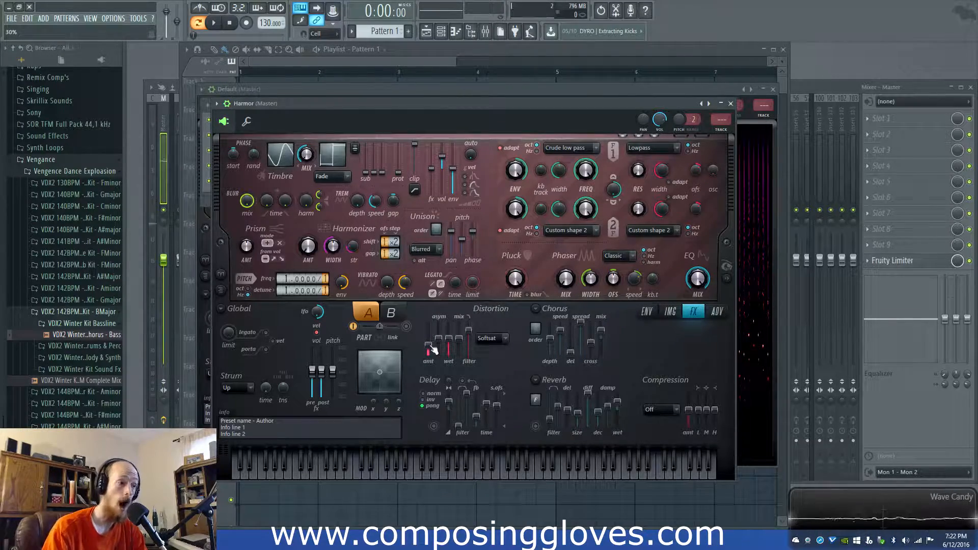
# Turn the distortion off and enable the reverb in Harmor's effects.
pyautogui.moveTo(410, 123); pyautogui.dragTo(393, 76)
pyautogui.click(476, 299)
pyautogui.click(482, 304)
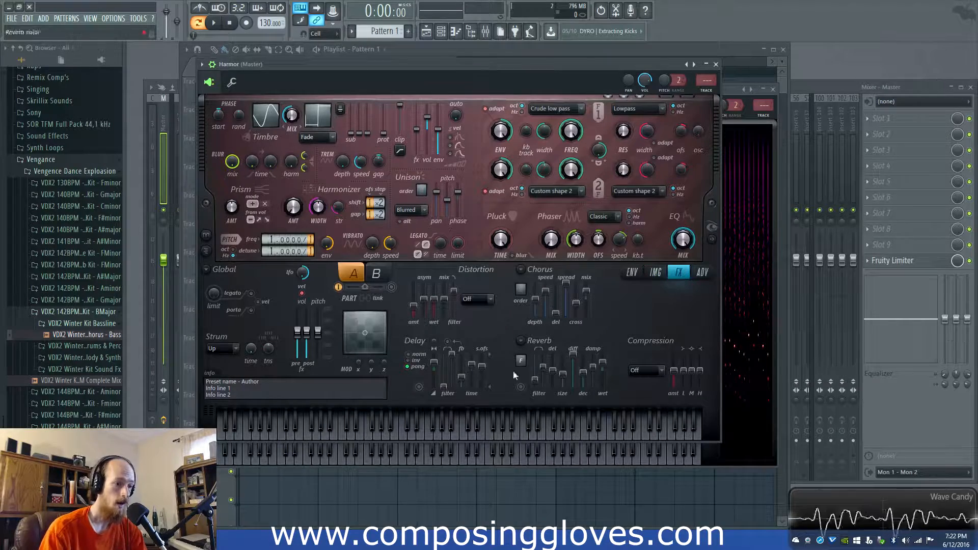
pyautogui.click(520, 387)
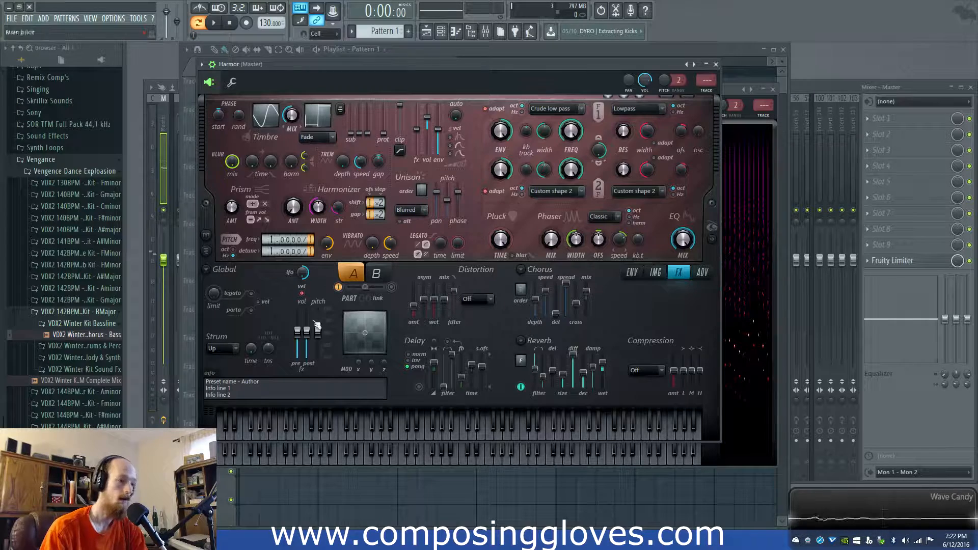
# Look at the channel's miscellaneous settings, return to the instrument view and reposition its window.
pyautogui.click(232, 82)
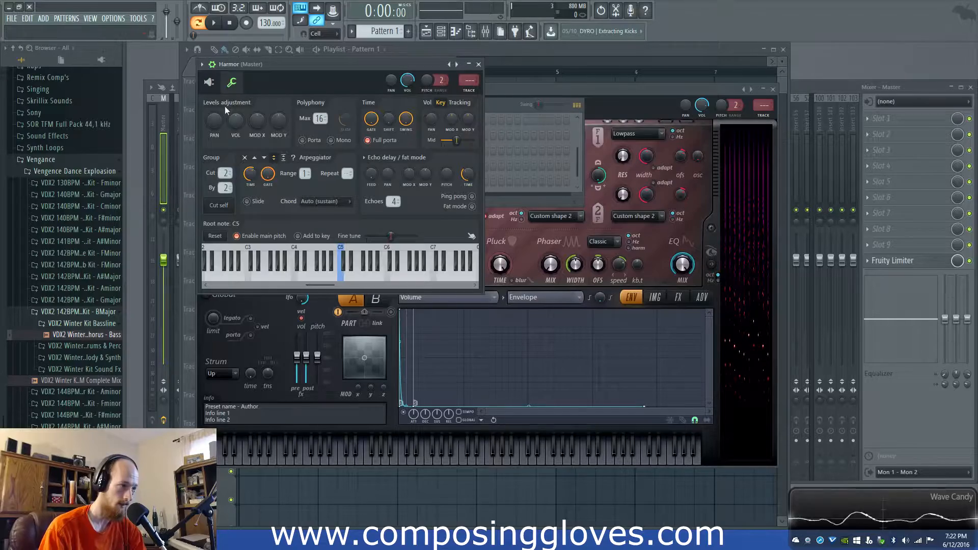
pyautogui.click(217, 84)
pyautogui.moveTo(387, 67); pyautogui.dragTo(399, 81)
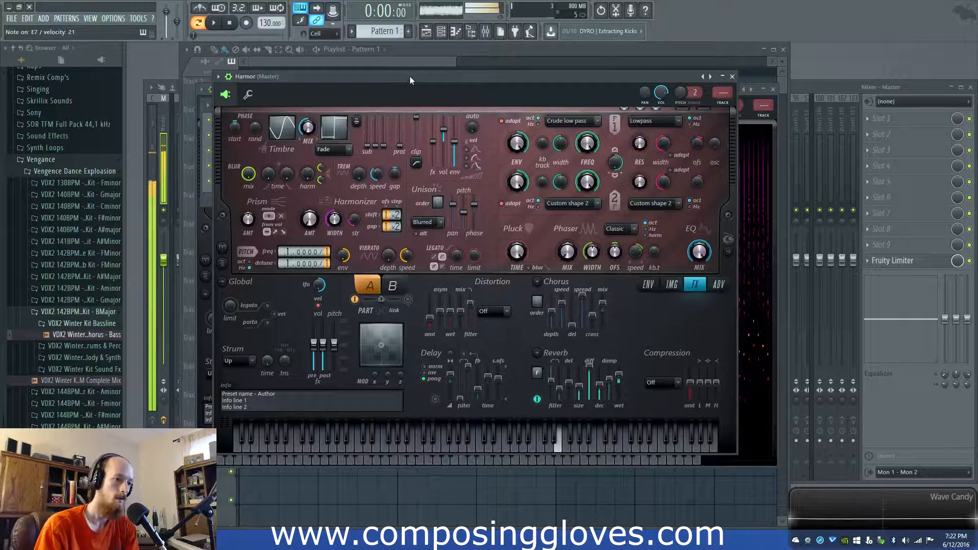
# Sweep Part A's filter 1 frequency down and bring it back up.
pyautogui.moveTo(587, 142); pyautogui.dragTo(587, 178)
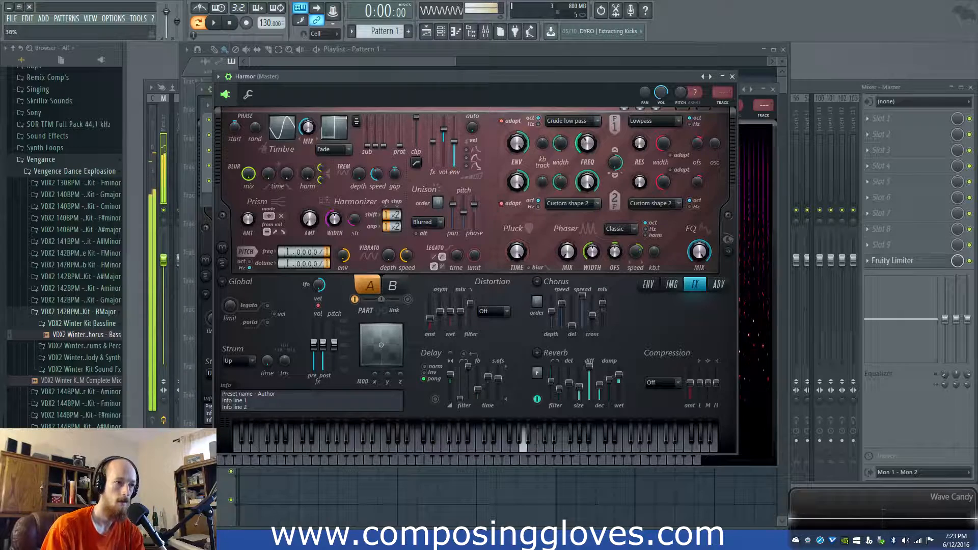
pyautogui.moveTo(591, 145); pyautogui.dragTo(591, 130)
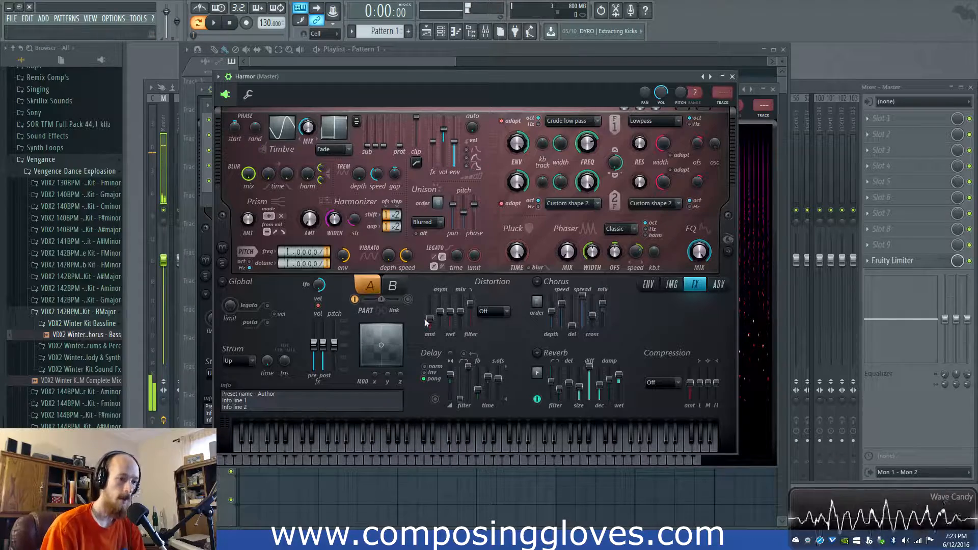
# Display Part A's pitch LFO, then lower the vibrato speed and raise the vibrato depth.
pyautogui.click(672, 284)
pyautogui.click(647, 284)
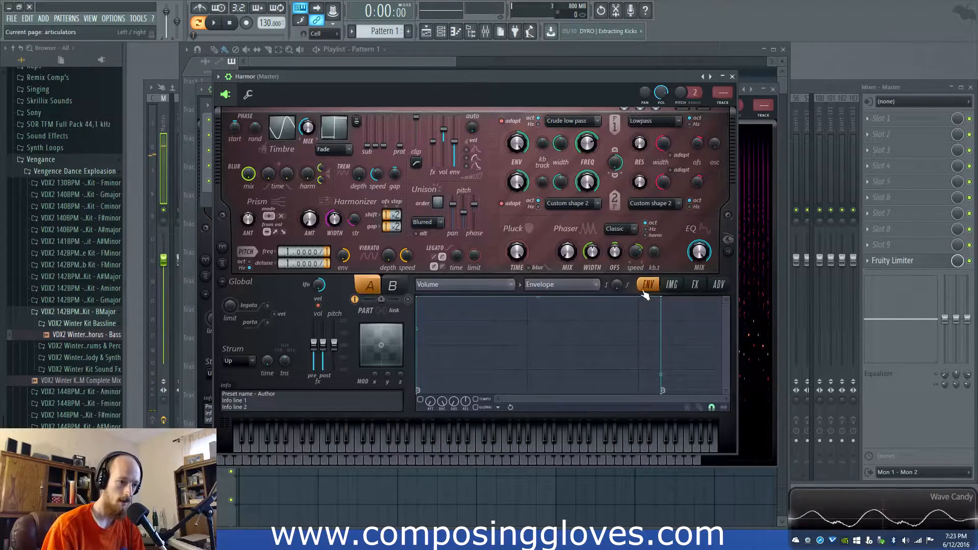
pyautogui.click(458, 294)
pyautogui.click(468, 454)
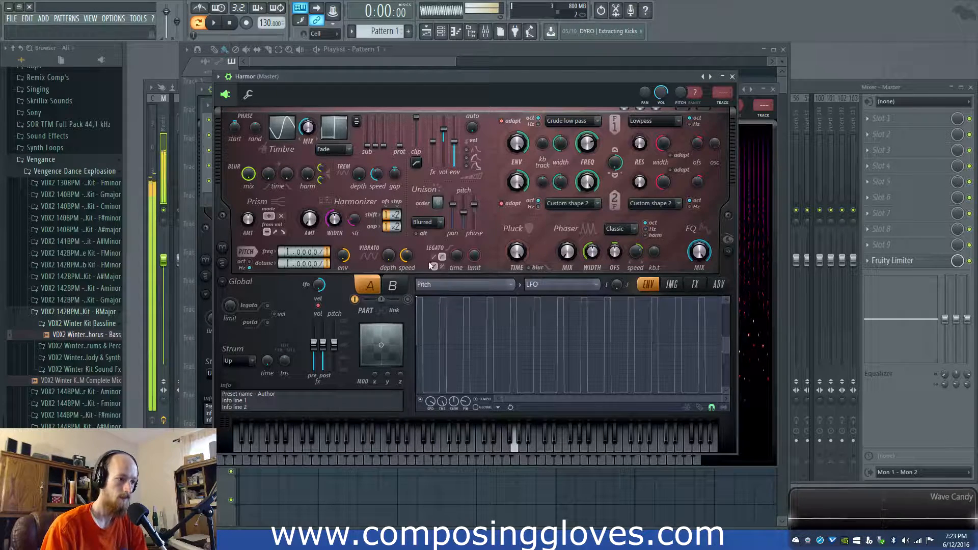
pyautogui.moveTo(407, 255); pyautogui.dragTo(406, 296)
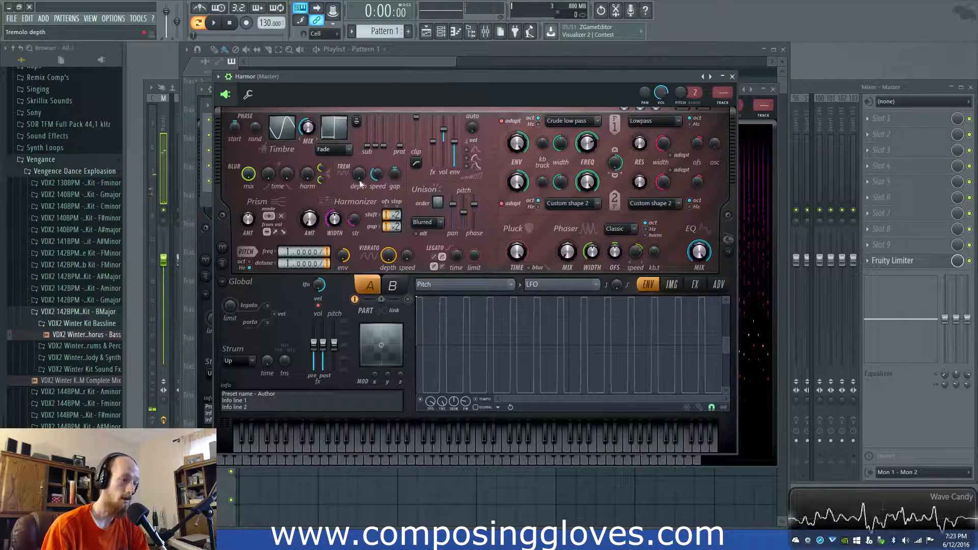
# Increase the speed of Part A's pitch LFO and adjust its pulse width.
pyautogui.moveTo(466, 402); pyautogui.dragTo(431, 393)
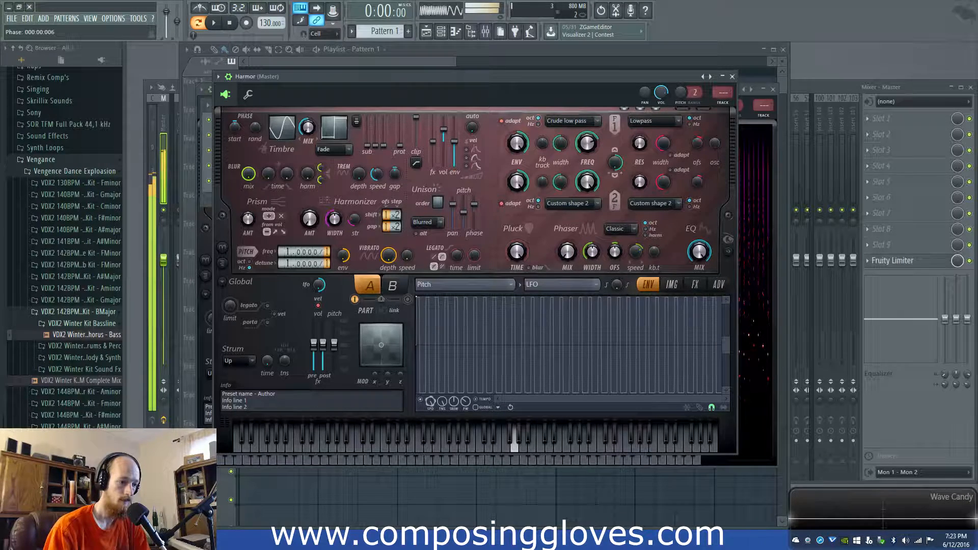
pyautogui.moveTo(429, 403); pyautogui.dragTo(430, 402)
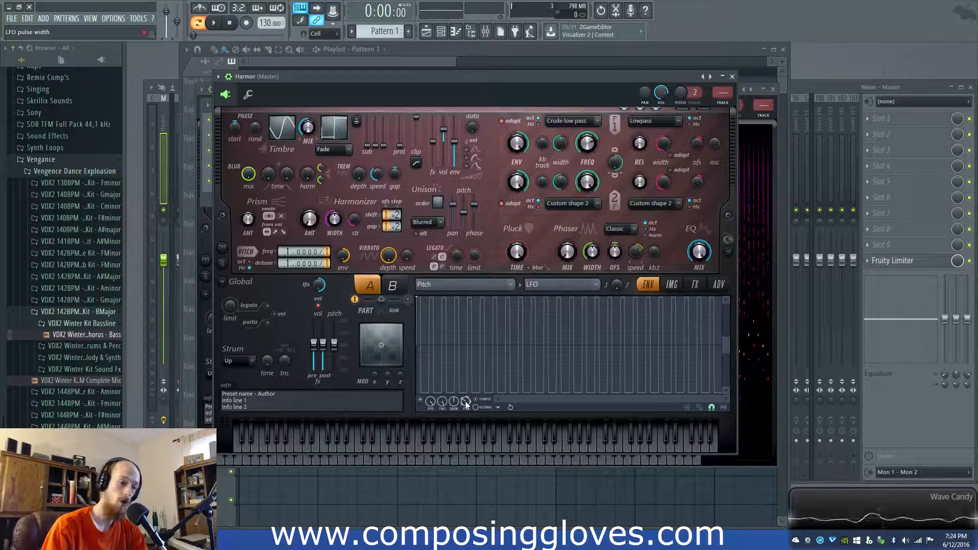
pyautogui.moveTo(465, 402); pyautogui.dragTo(465, 430)
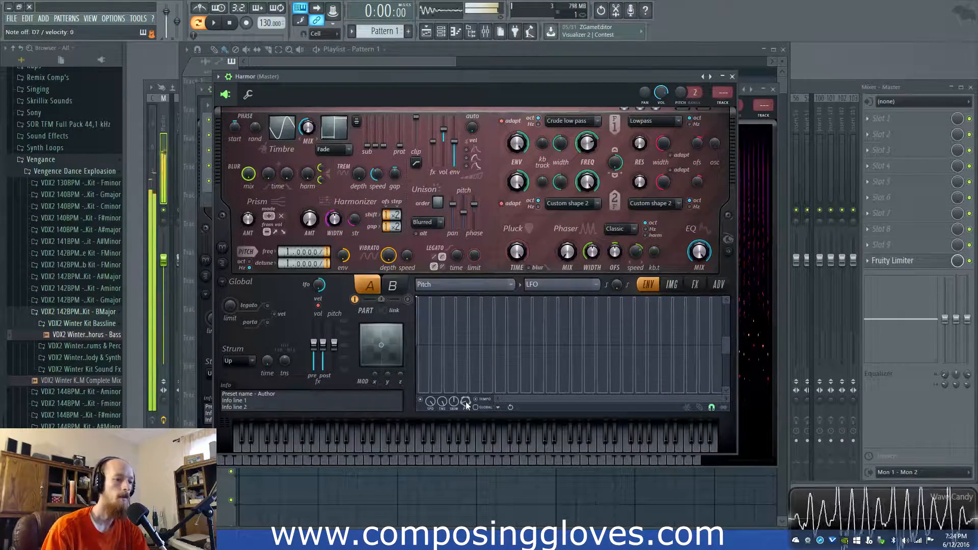
pyautogui.click(692, 286)
pyautogui.click(648, 284)
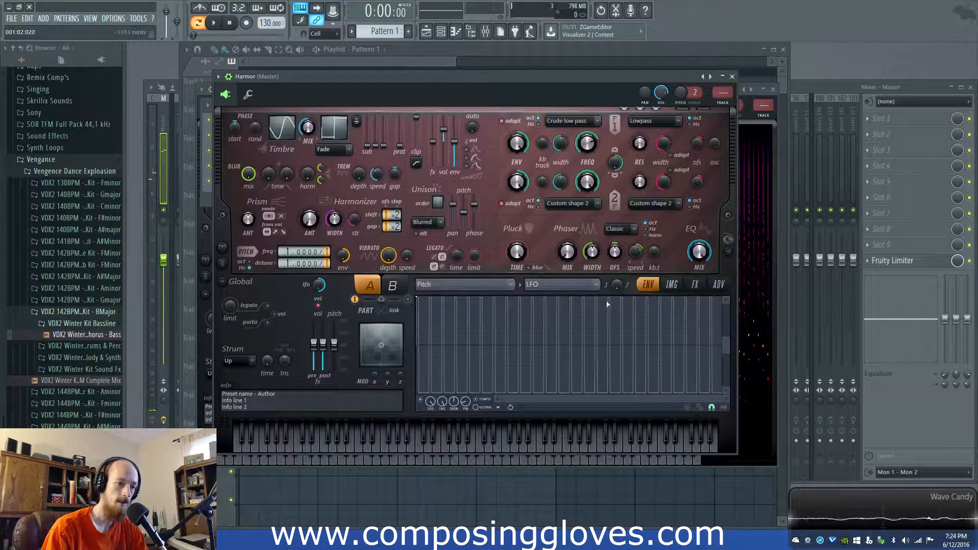
pyautogui.moveTo(468, 408); pyautogui.dragTo(468, 387)
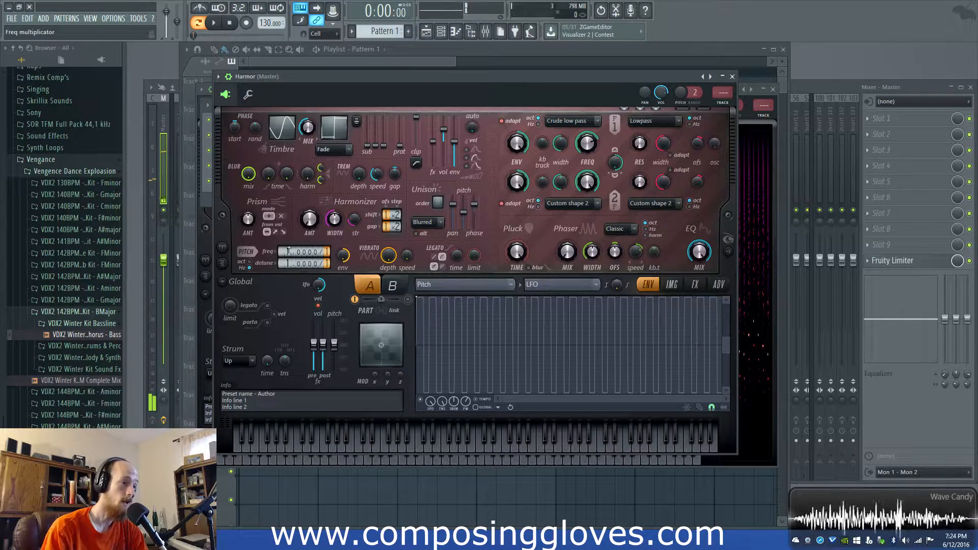
# Raise the harmonic blur on Part A and show Harmor's visual feedback display.
pyautogui.moveTo(269, 175); pyautogui.dragTo(268, 177)
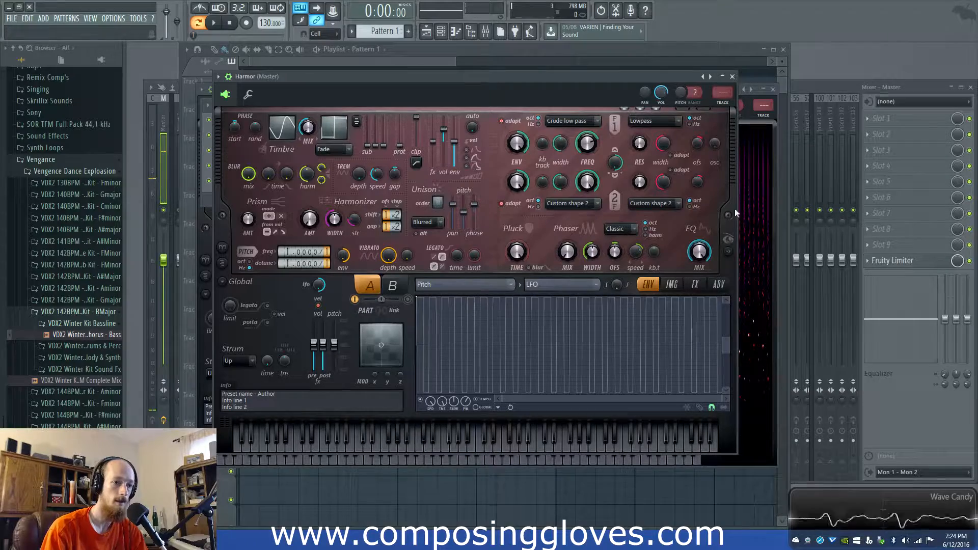
pyautogui.click(729, 252)
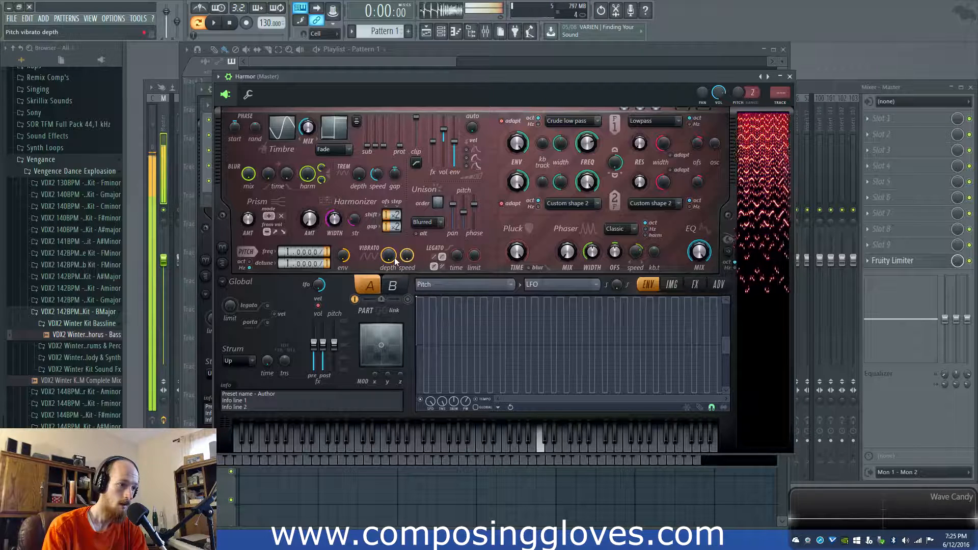
# Switch to Part B, set its pitch frequency multiplier to 1/2 and raise its sub-harmonic level.
pyautogui.click(392, 288)
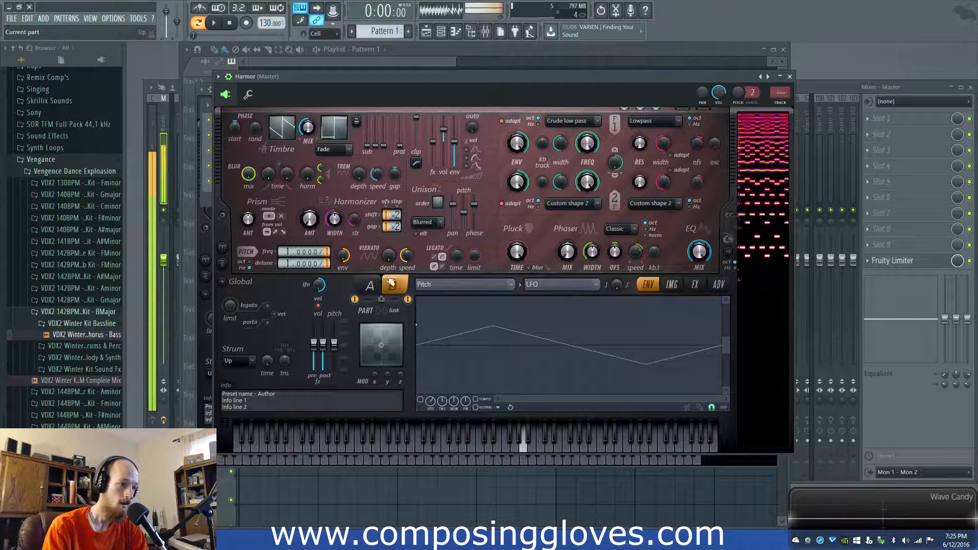
pyautogui.scroll(1, 289, 252)
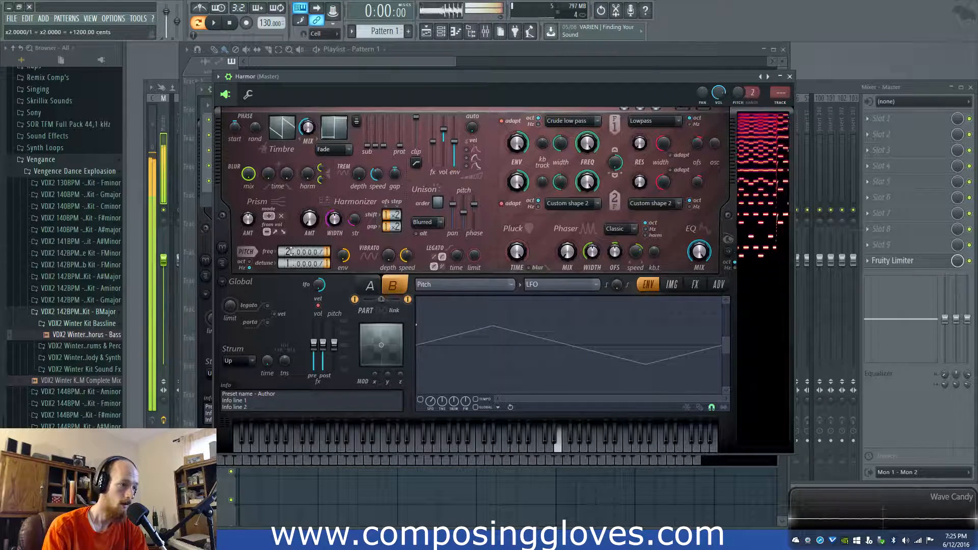
pyautogui.scroll(-1, 289, 251)
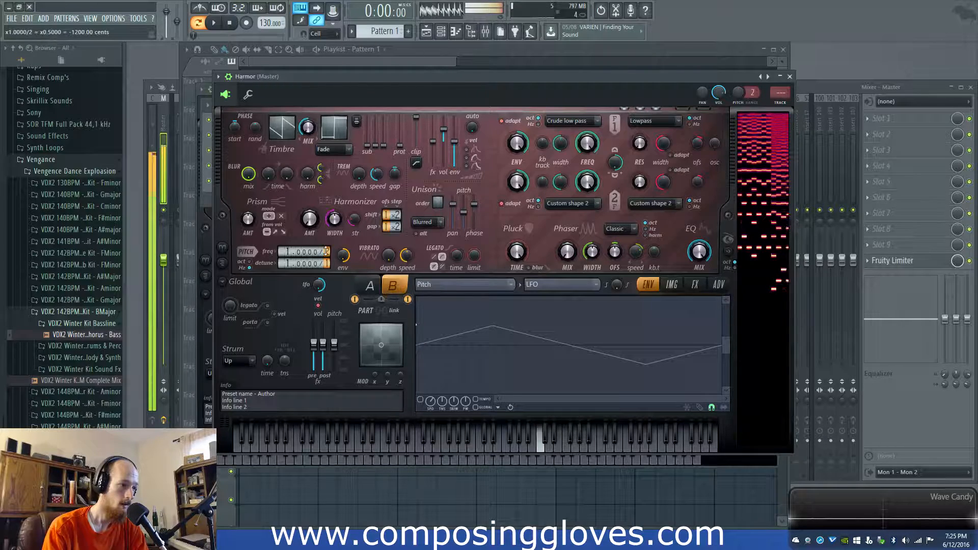
pyautogui.moveTo(362, 143); pyautogui.dragTo(363, 136)
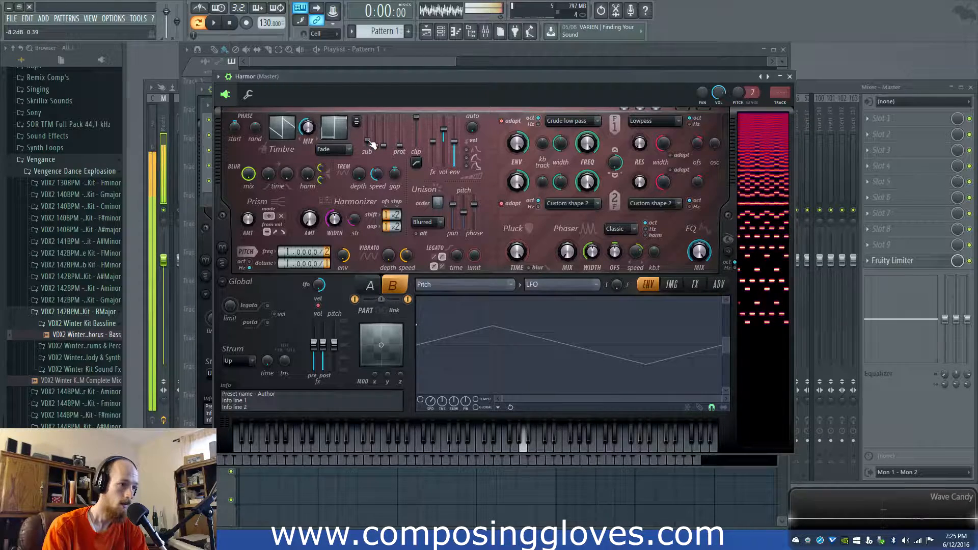
# Increase the decay of Harmor's reverb.
pyautogui.click(697, 284)
pyautogui.moveTo(599, 386); pyautogui.dragTo(599, 379)
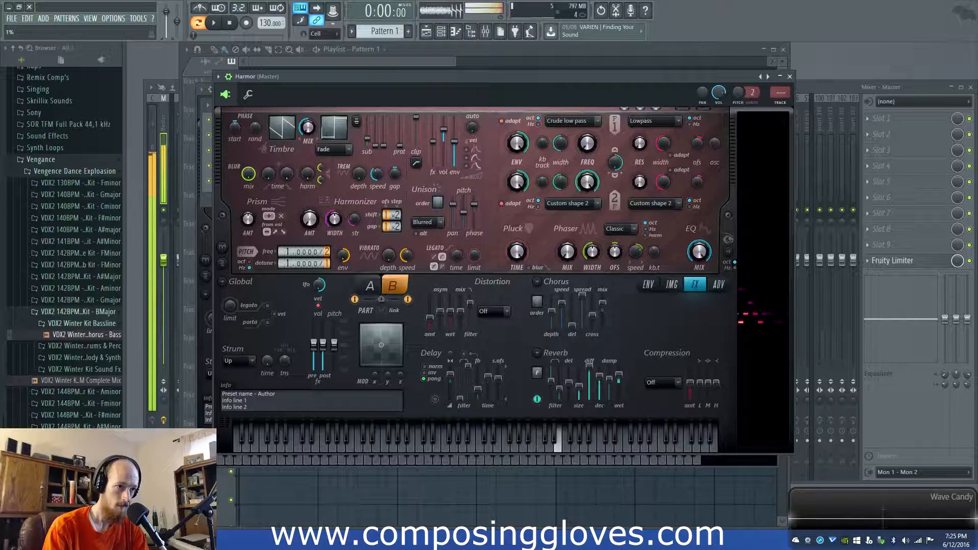
# Open the piano roll of the Harmor channel from the channel rack.
pyautogui.click(405, 64)
pyautogui.click(285, 96)
pyautogui.rightClick(285, 96)
pyautogui.moveTo(252, 98); pyautogui.dragTo(234, 101)
pyautogui.press('F6')
pyautogui.rightClick(290, 205)
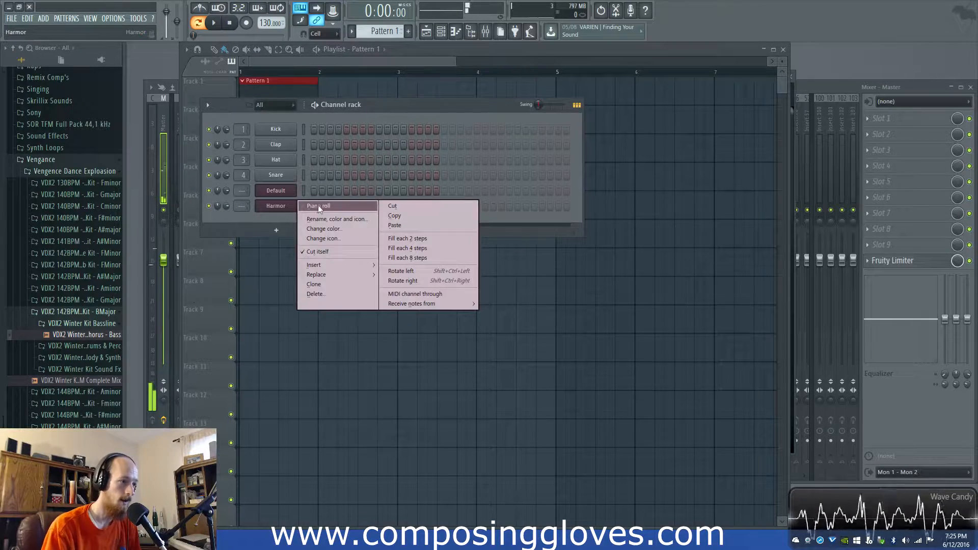
pyautogui.click(318, 205)
pyautogui.scroll(4, 354, 221)
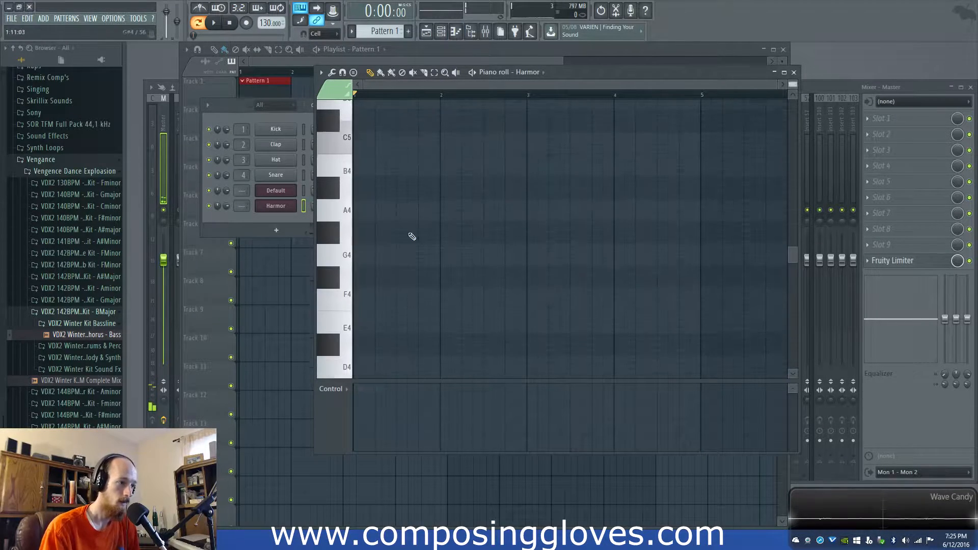
pyautogui.scroll(-3, 395, 199)
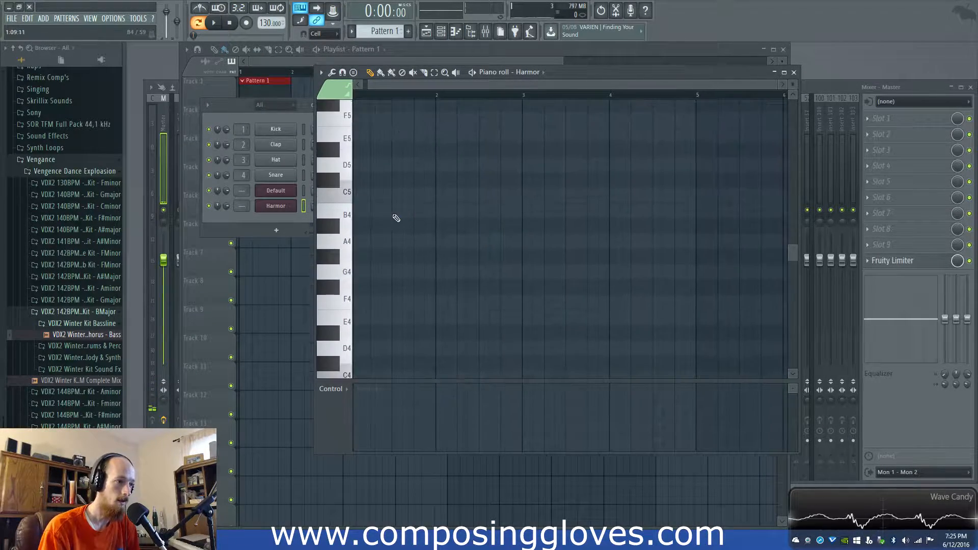
# Build an A minor chord of A5, C6 and E6 in the first bar, with each note one bar long.
pyautogui.moveTo(375, 238); pyautogui.dragTo(442, 269)
pyautogui.click(364, 271)
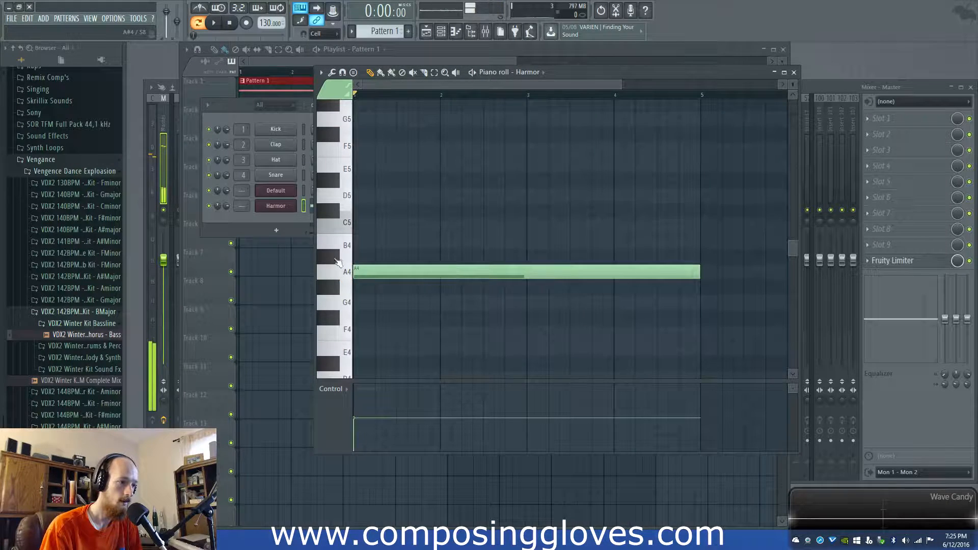
pyautogui.moveTo(371, 268)
pyautogui.mouseDown()
pyautogui.moveTo(361, 92)
pyautogui.moveTo(362, 269)
pyautogui.mouseUp()
pyautogui.click(367, 228)
pyautogui.click(377, 167)
pyautogui.scroll(-2, 485, 181)
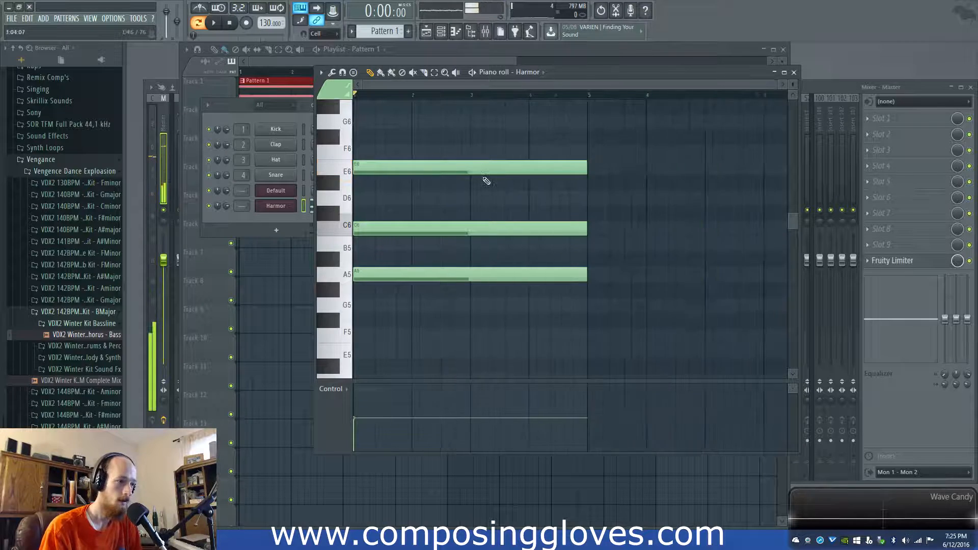
pyautogui.moveTo(448, 155); pyautogui.dragTo(407, 279)
# Add one-bar chords of G5, B5 and D6 in bar 2 and F5, A5 and C6 in bar 3.
pyautogui.click(418, 306)
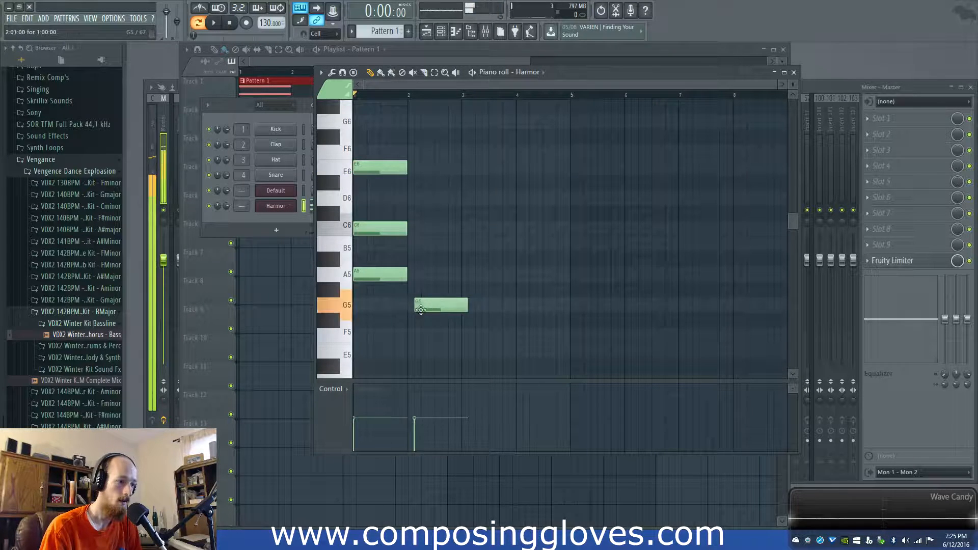
pyautogui.click(417, 245)
pyautogui.click(422, 198)
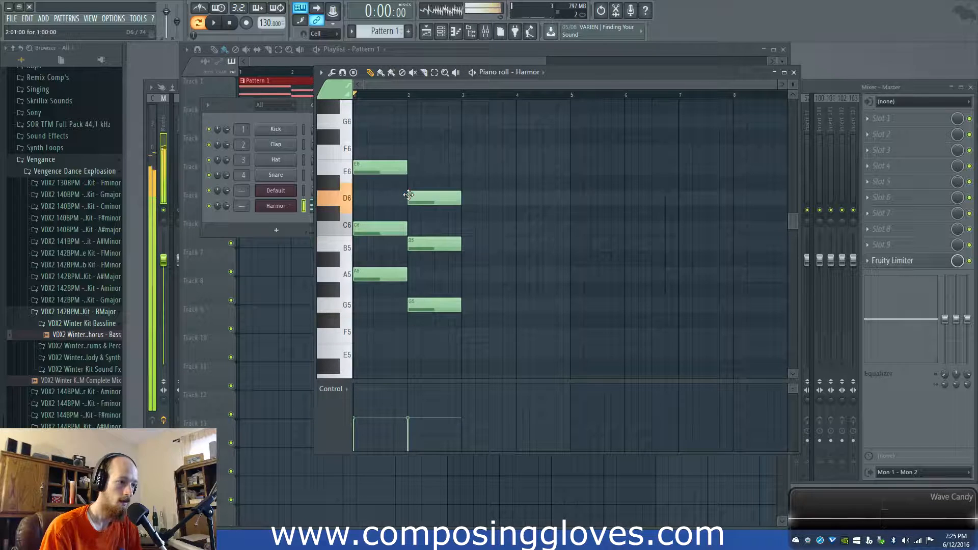
pyautogui.click(473, 337)
pyautogui.click(469, 276)
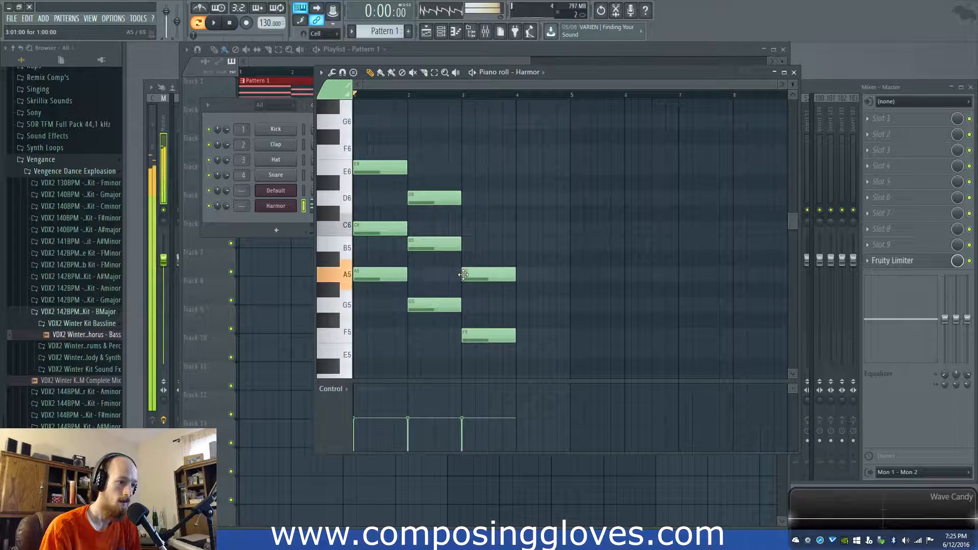
pyautogui.click(469, 229)
# Add a one-bar chord of E5, G#5 and B5 in bar 4.
pyautogui.click(520, 351)
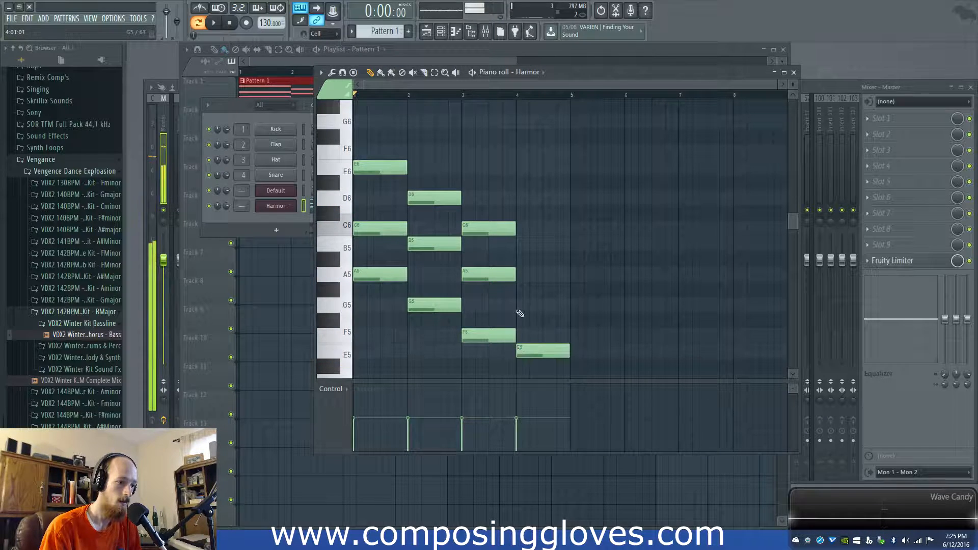
pyautogui.click(520, 289)
pyautogui.click(521, 244)
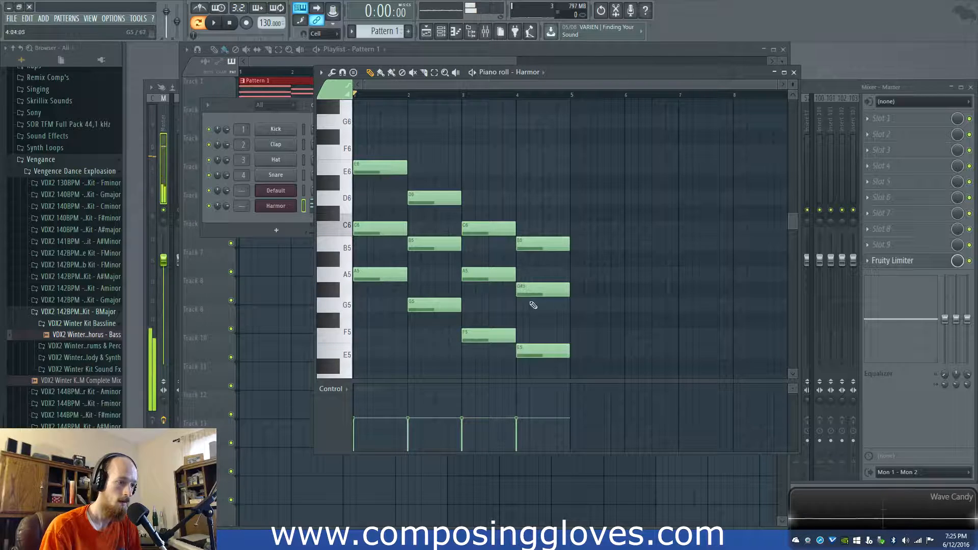
# Create an automation clip for Part B's filter 1 frequency and lower its start point to form a rising ramp.
pyautogui.click(283, 205)
pyautogui.rightClick(586, 147)
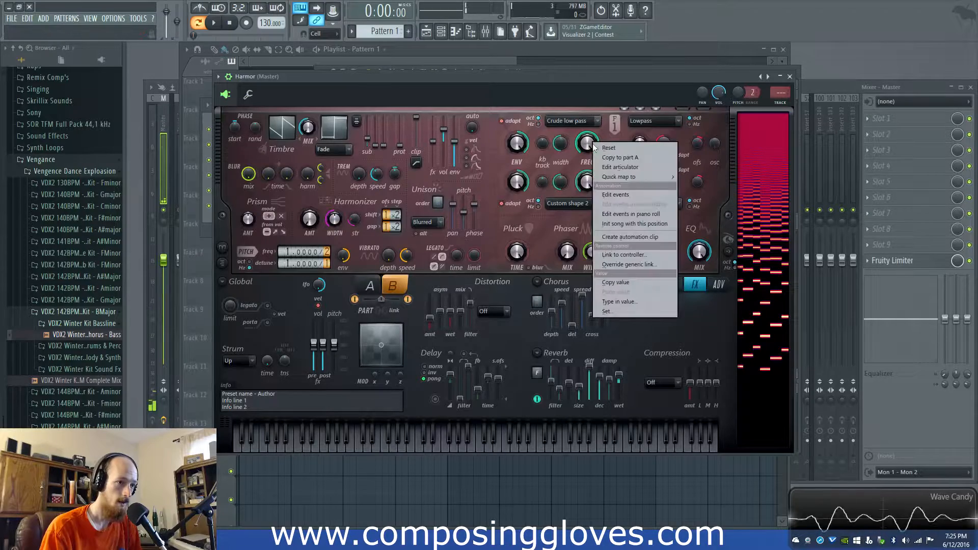
pyautogui.click(636, 237)
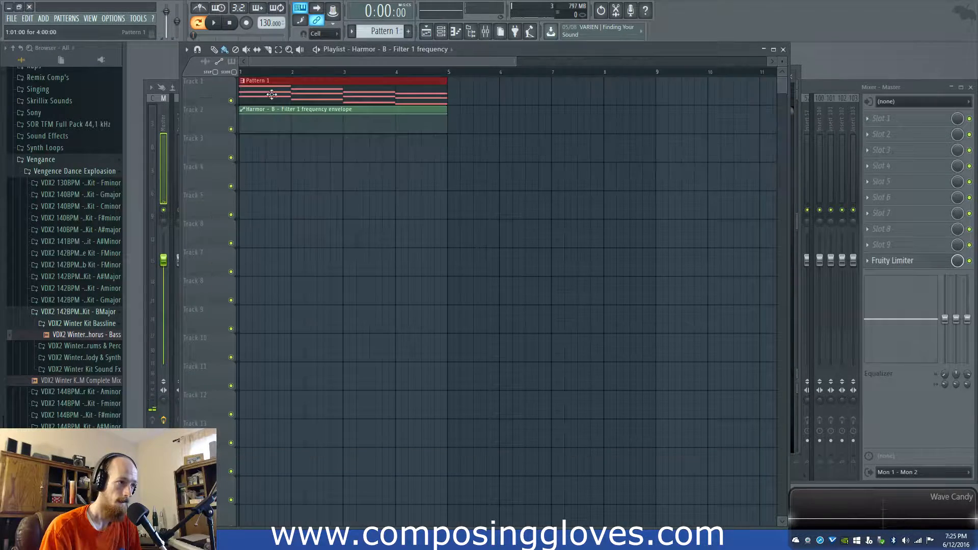
pyautogui.click(332, 59)
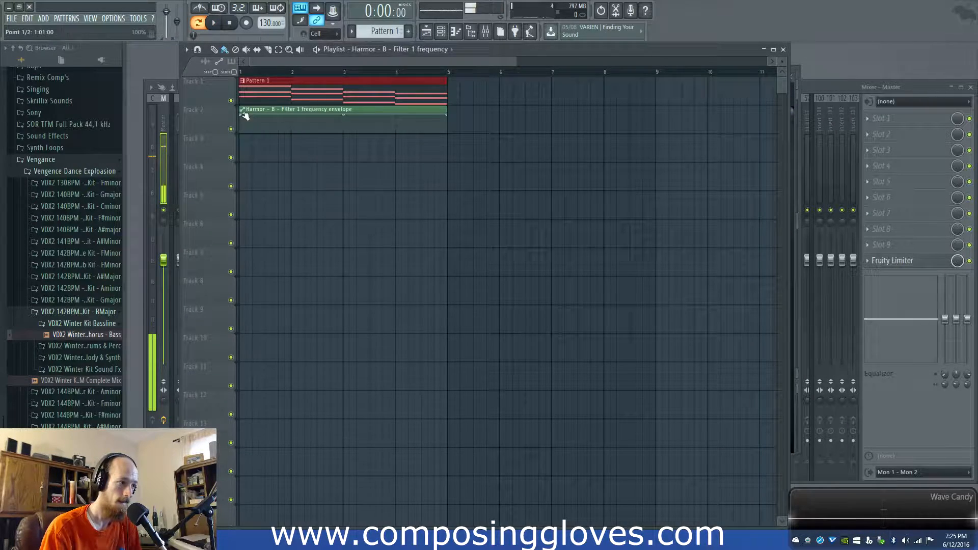
# Create an automation clip for Part A's filter 1 frequency and play the song from the playlist.
pyautogui.press('F6')
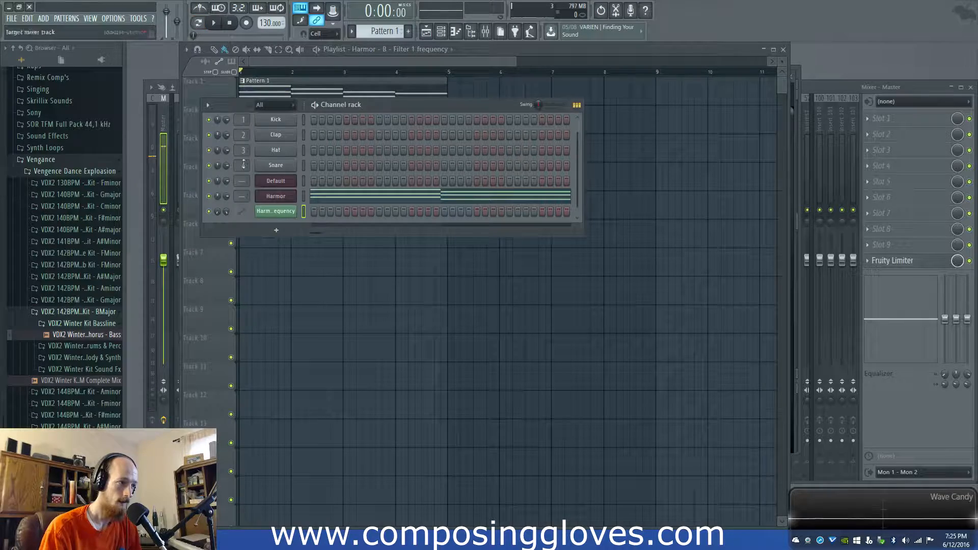
pyautogui.click(287, 196)
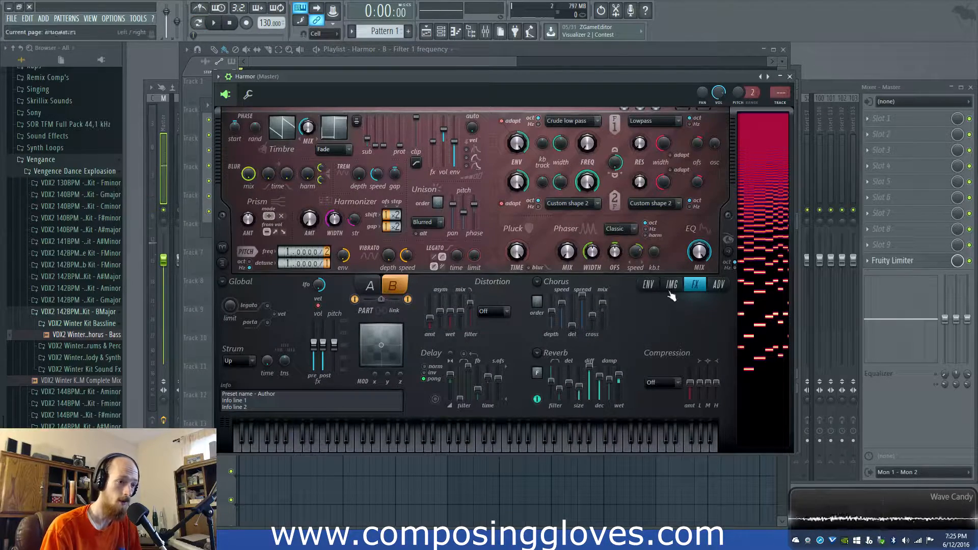
pyautogui.click(367, 286)
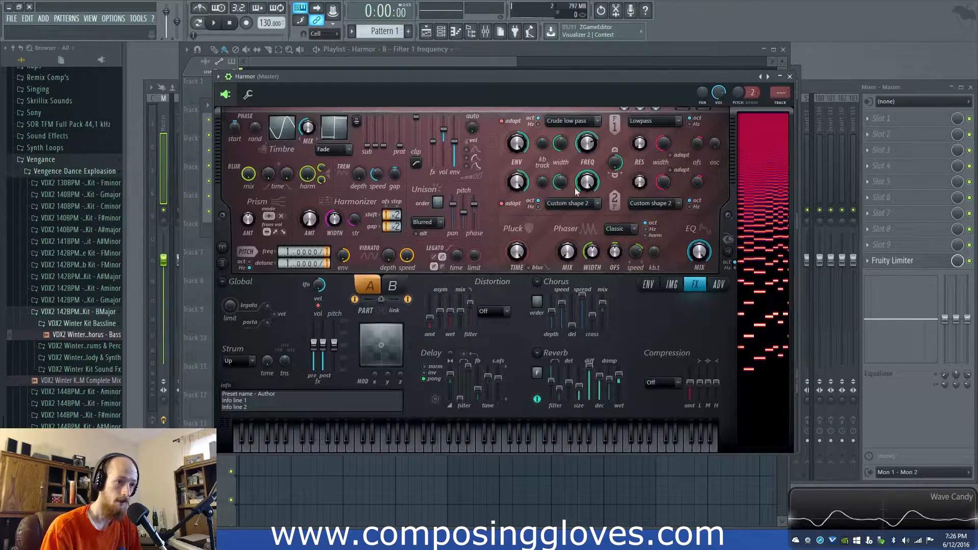
pyautogui.rightClick(592, 144)
pyautogui.click(641, 239)
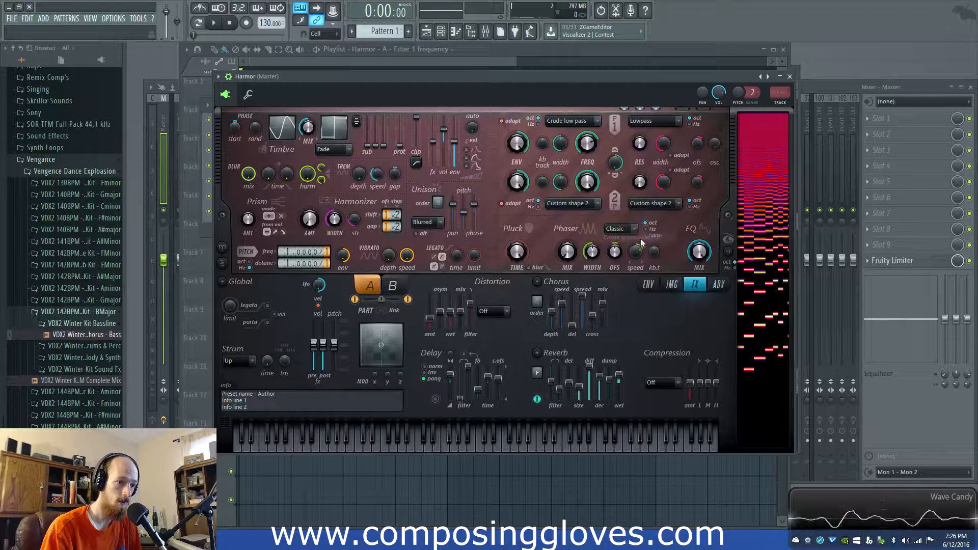
pyautogui.click(325, 62)
pyautogui.press('space')
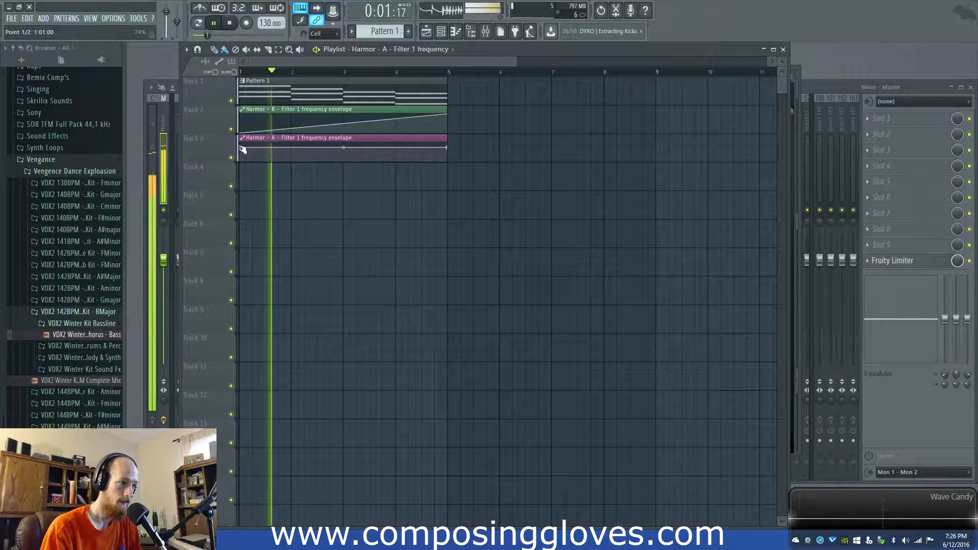
# Try a rising ramp on Part A's filter 1 frequency automation by lowering its start point, and play it back.
pyautogui.moveTo(240, 148); pyautogui.dragTo(240, 197)
pyautogui.press('space')
pyautogui.press('space')
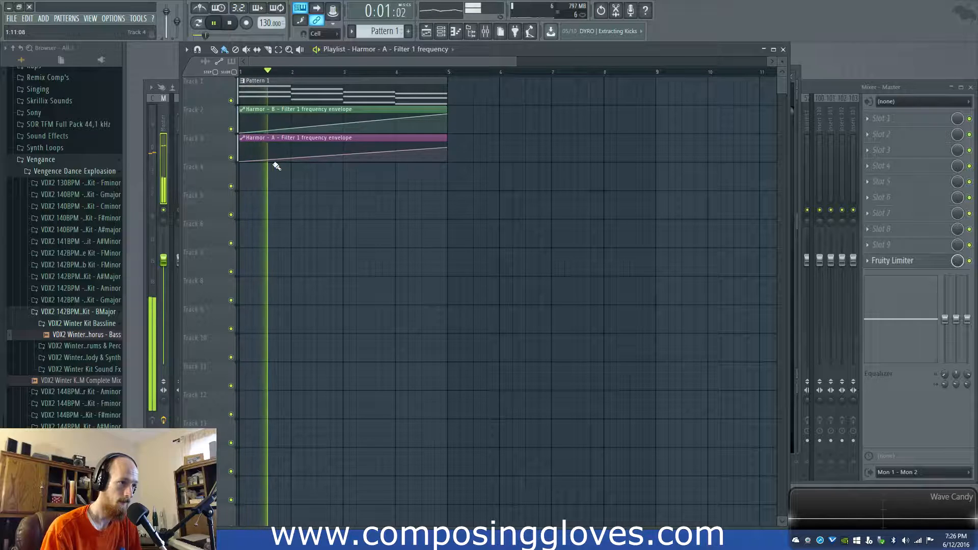
# Reshape Part A's filter 1 frequency automation into a falling ramp with a raised start and a lowered end, listening during playback.
pyautogui.press('space')
pyautogui.moveTo(249, 160); pyautogui.dragTo(248, 143)
pyautogui.press('space')
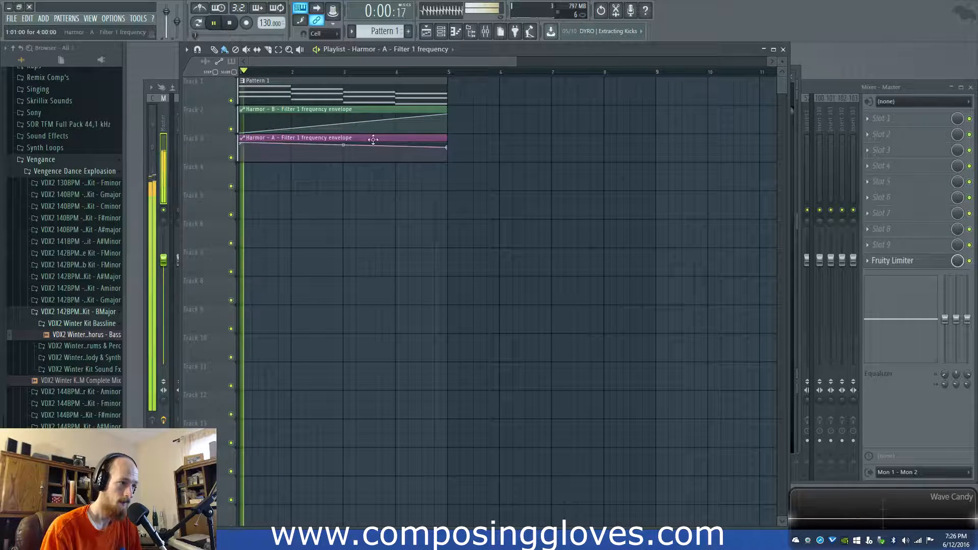
pyautogui.moveTo(447, 148); pyautogui.dragTo(449, 161)
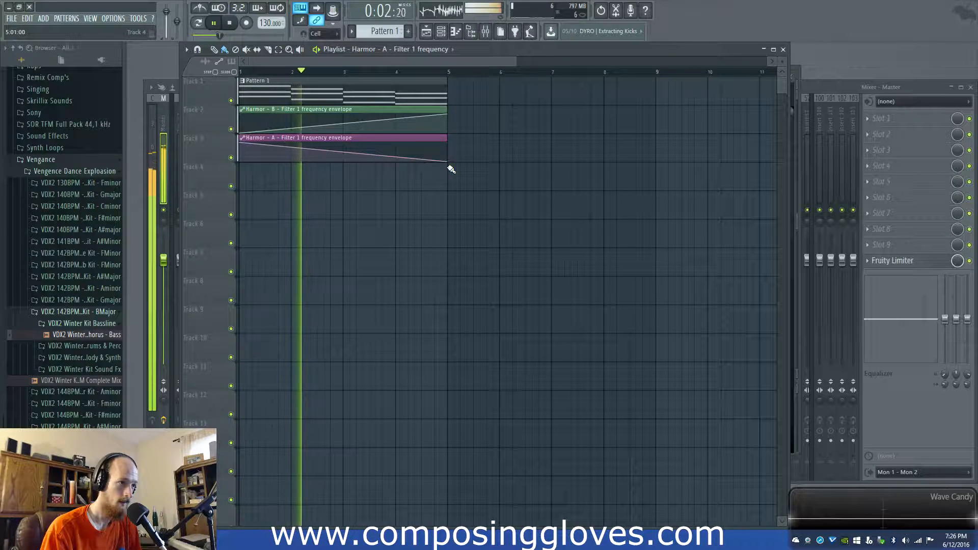
pyautogui.press('space')
# Change Part A's filter 1 type to Classic high pass in the Harmor channel.
pyautogui.press('F6')
pyautogui.click(277, 167)
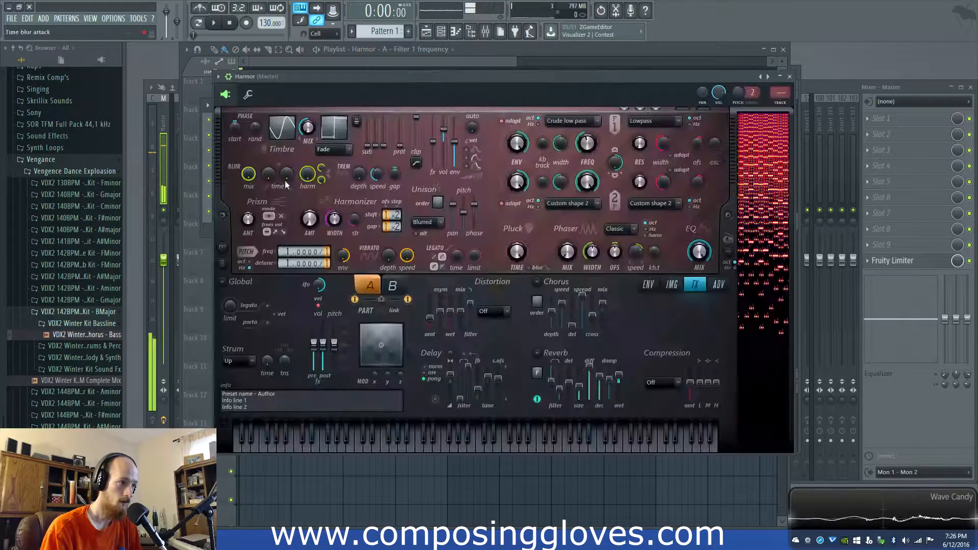
pyautogui.click(585, 120)
pyautogui.click(589, 162)
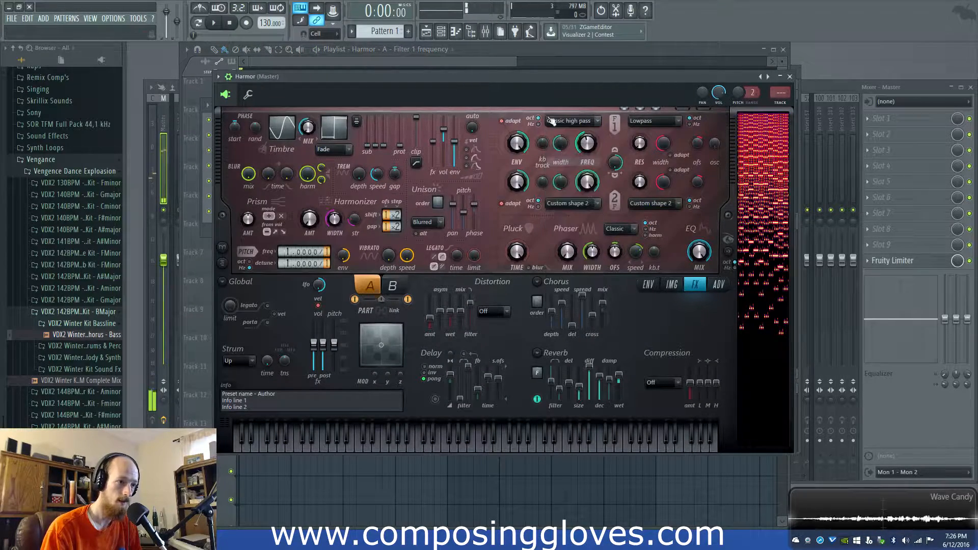
# Play the song from the playlist and bend Part B's filter 1 frequency ramp into a curve that rises late.
pyautogui.click(438, 62)
pyautogui.press('space')
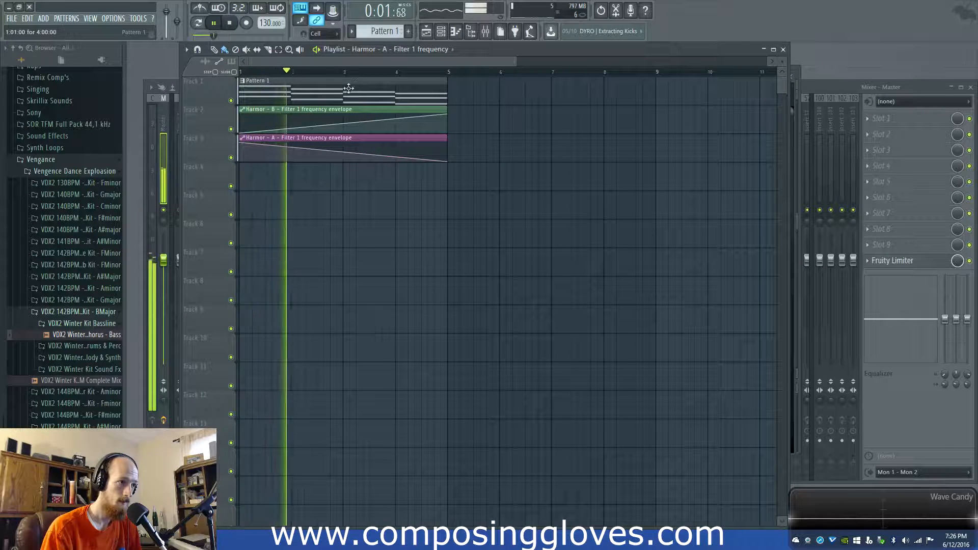
pyautogui.moveTo(340, 122); pyautogui.dragTo(340, 133)
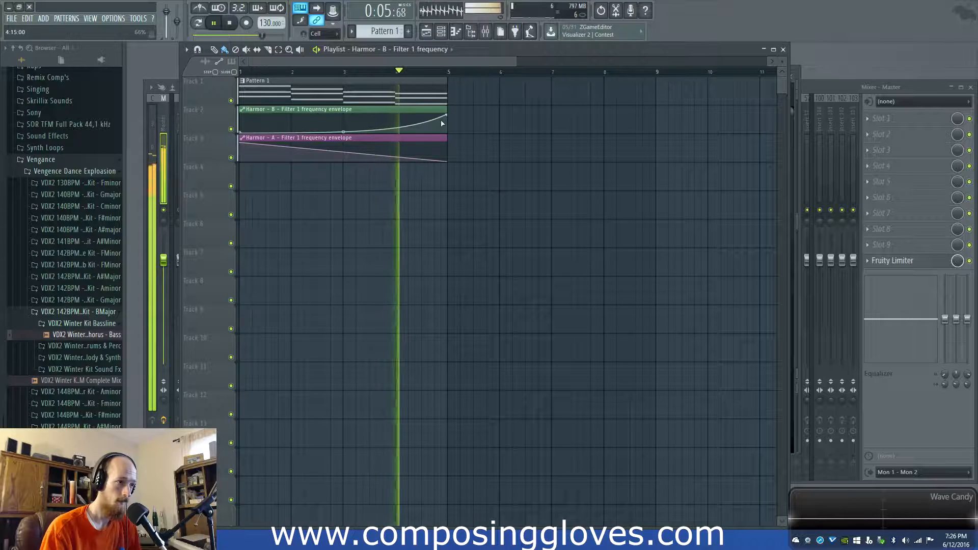
# Duplicate the Pattern 1 clip at bar 5 and extend both filter automation clips to the start of bar 9.
pyautogui.moveTo(324, 89); pyautogui.dragTo(526, 94)
pyautogui.press('space')
pyautogui.scroll(-2, 460, 118)
pyautogui.moveTo(360, 120); pyautogui.dragTo(489, 148)
pyautogui.keyDown('ctrl'); pyautogui.click(365, 137); pyautogui.keyUp('ctrl')
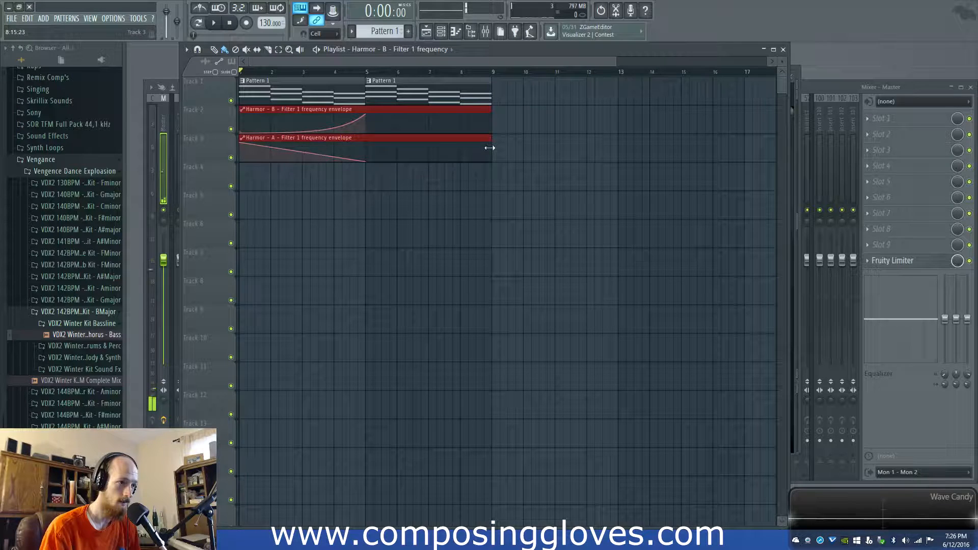
# Move the end points of both filter automation envelopes to bar 9 so the sweeps span all eight bars.
pyautogui.click(380, 108)
pyautogui.moveTo(369, 116); pyautogui.dragTo(502, 105)
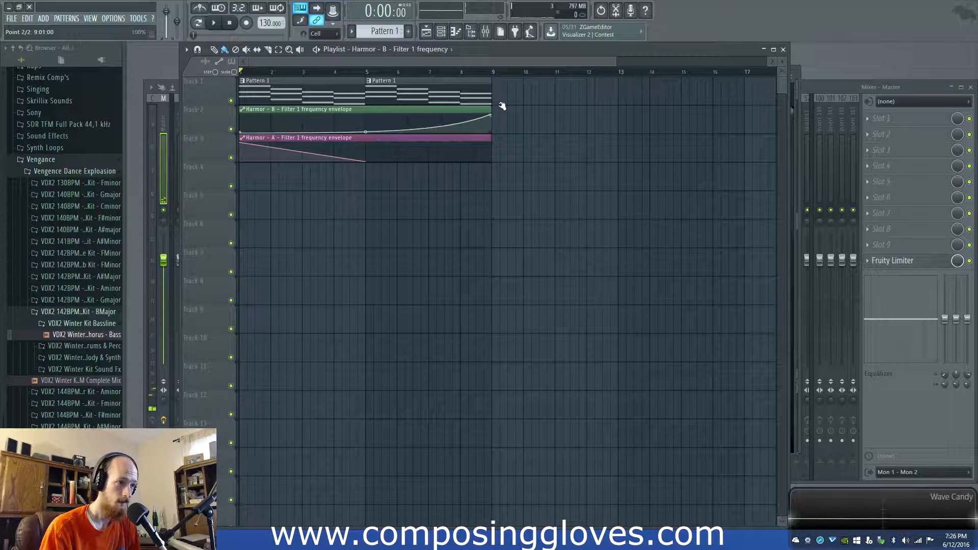
pyautogui.moveTo(366, 162); pyautogui.dragTo(490, 168)
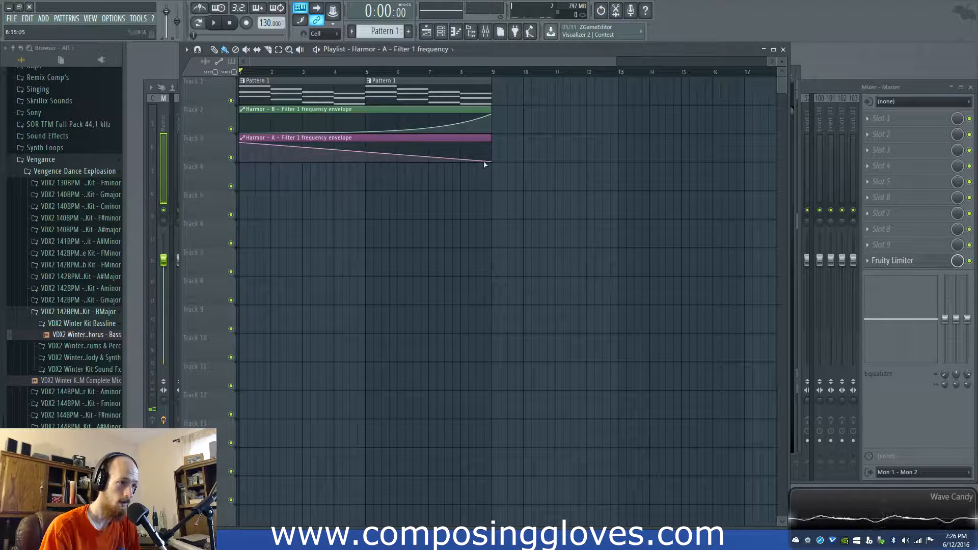
# Lower the start point of Part A's filter 1 frequency automation and play the full eight-bar progression.
pyautogui.press('space')
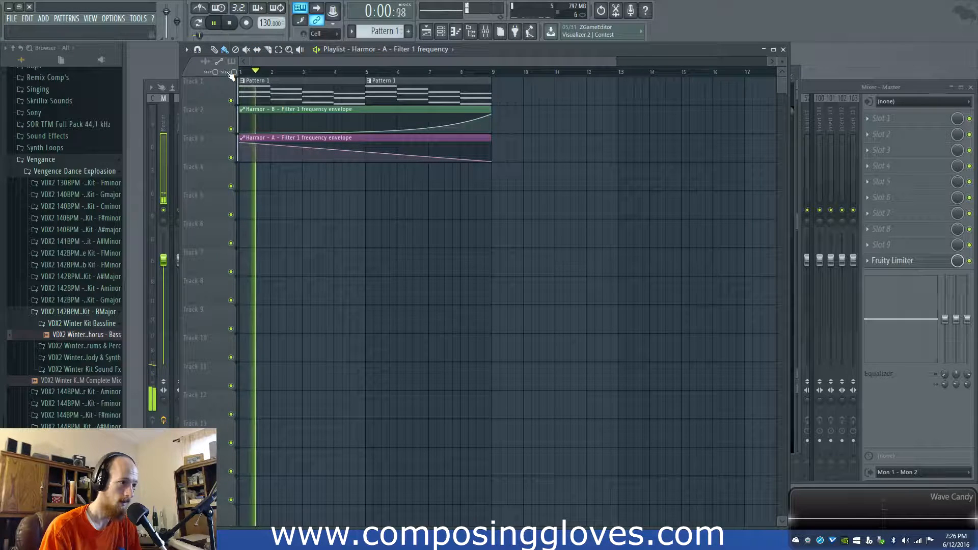
pyautogui.press('space')
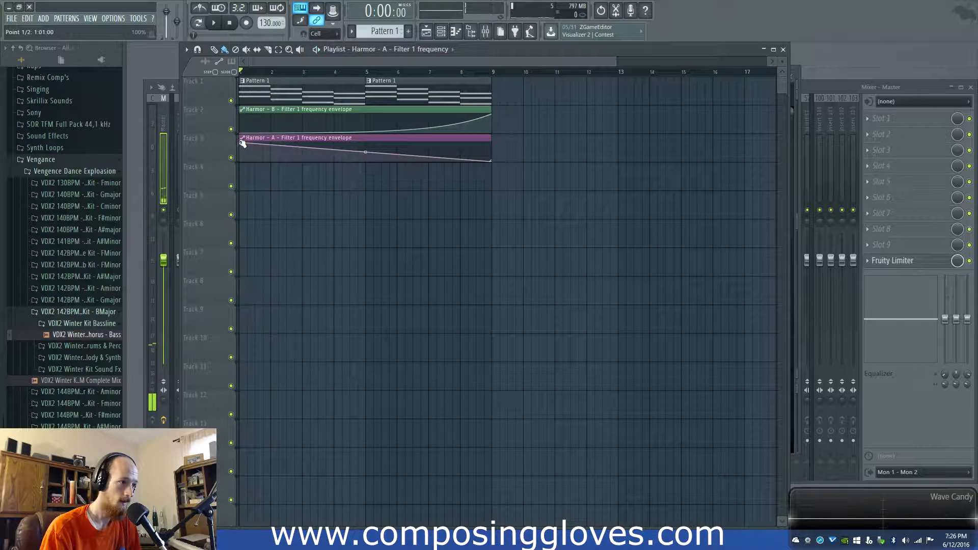
pyautogui.press('space')
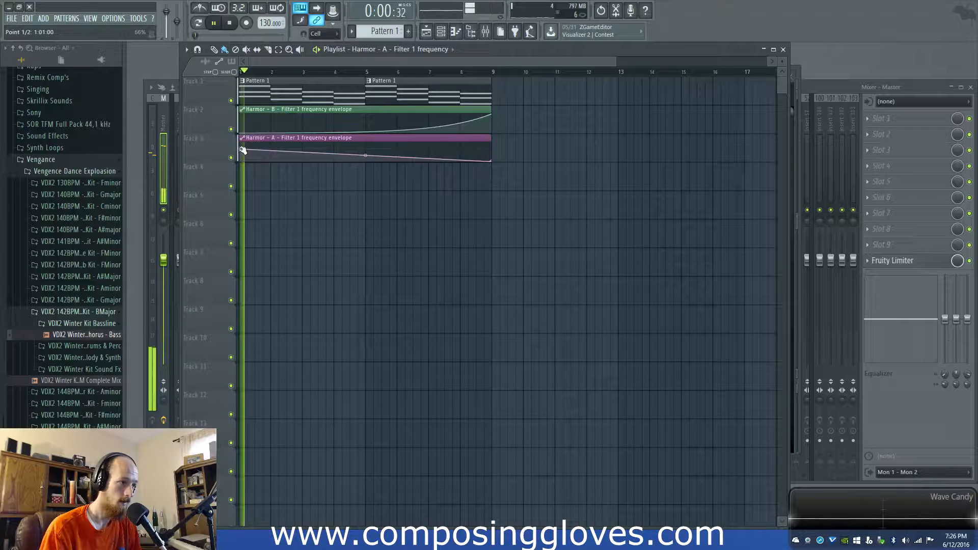
pyautogui.moveTo(239, 155); pyautogui.dragTo(240, 148)
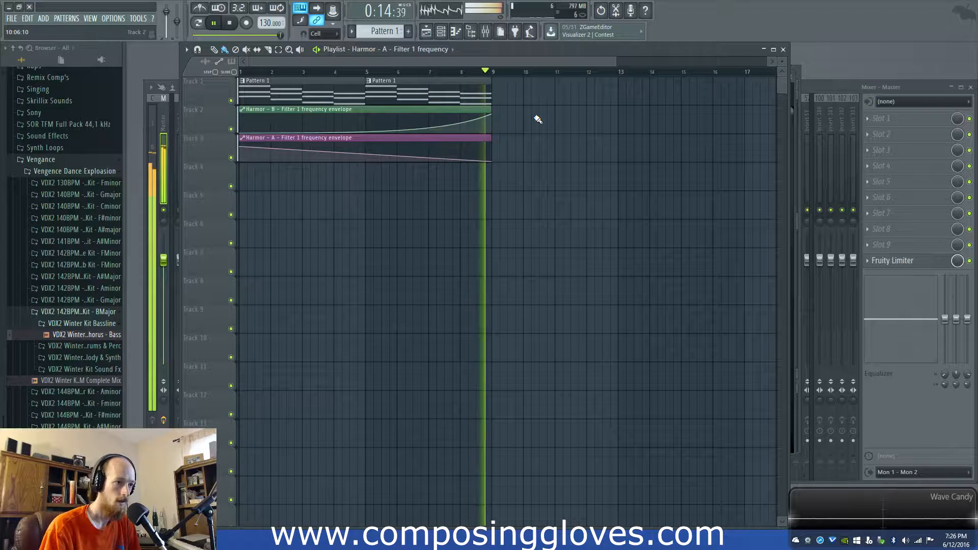
pyautogui.press('space')
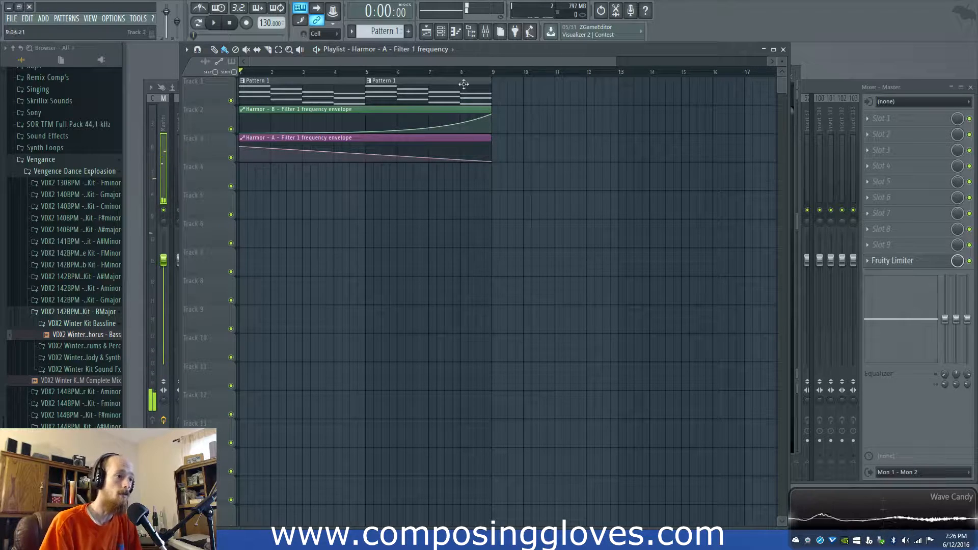
# Open the Default channel's Harmor instrument and audition its sound.
pyautogui.press('F6')
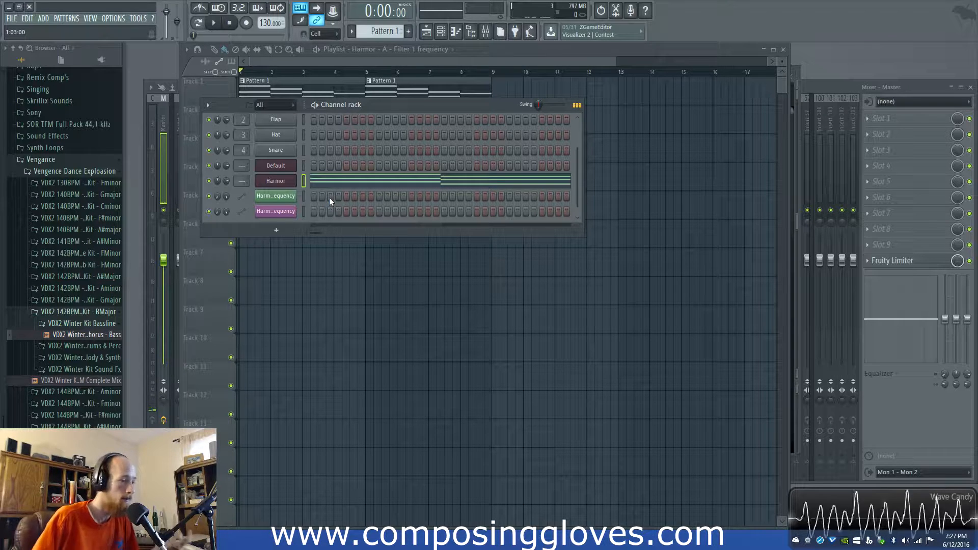
pyautogui.click(280, 164)
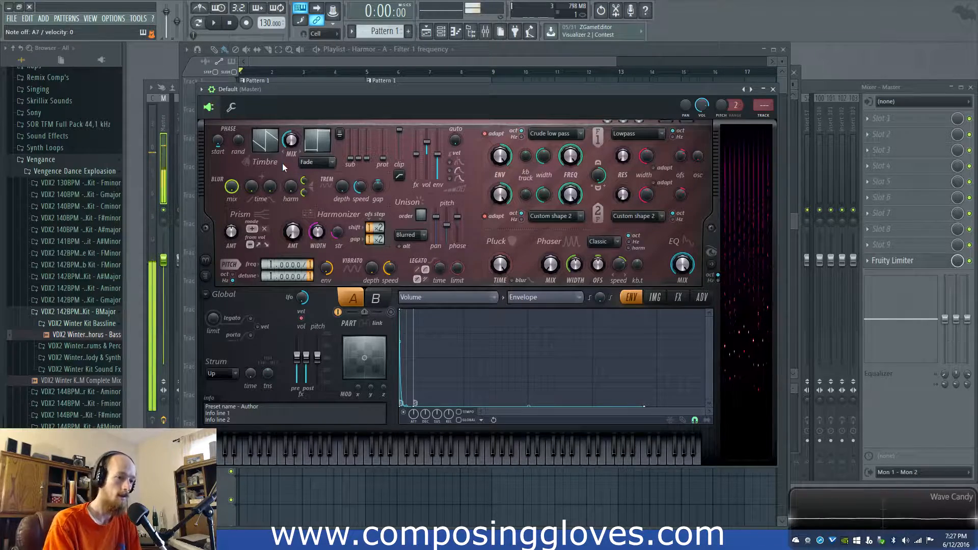
pyautogui.moveTo(393, 93); pyautogui.dragTo(387, 93)
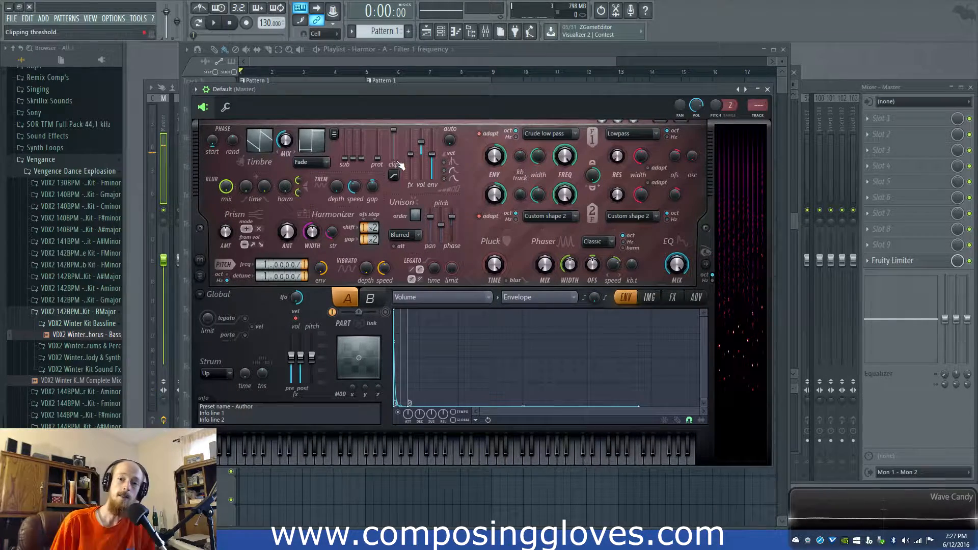